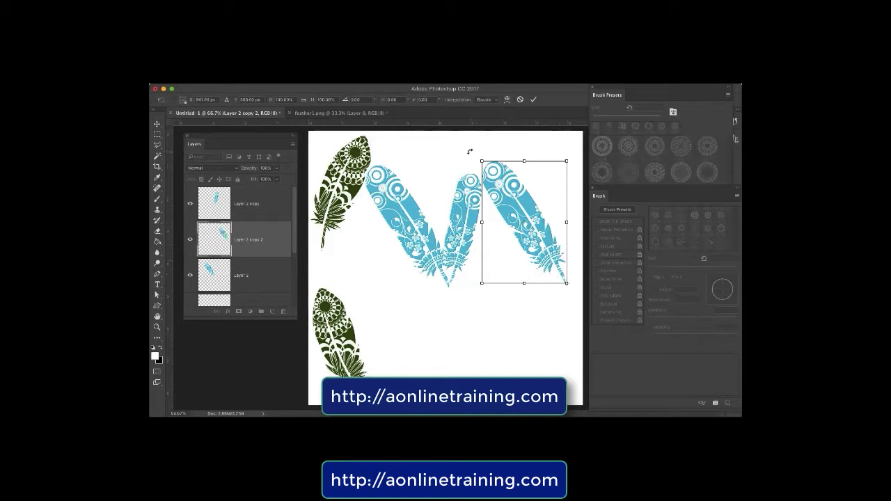
Rotate the third blue feather to point up and outward, joining its tip to the other blue feathers' tips.
{"action": "left_click_drag", "start_coordinate": [506, 144], "coordinate": [591, 149]}
{"action": "left_click_drag", "start_coordinate": [571, 240], "coordinate": [457, 245]}
{"action": "left_click_drag", "start_coordinate": [539, 195], "coordinate": [557, 285]}
{"action": "key", "text": "Return"}
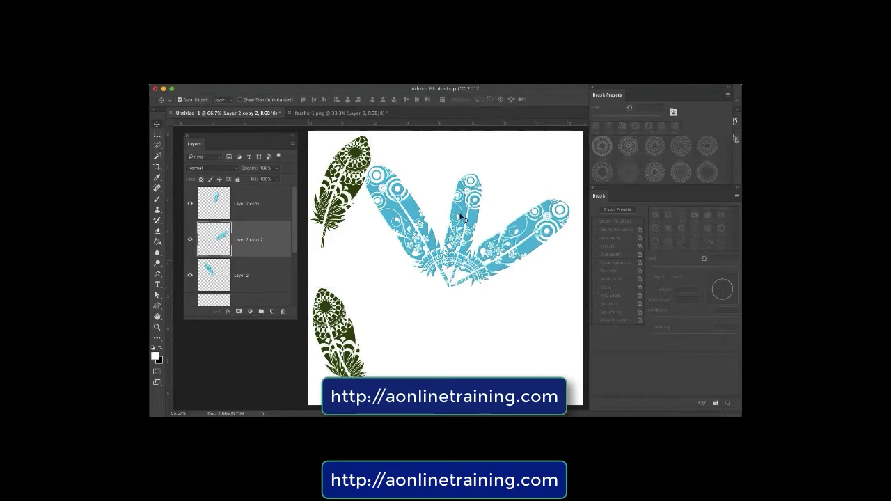
Duplicate the upright middle blue feather and rotate the copy into a lower-right petal meeting the flower's centre.
{"action": "right_click", "coordinate": [465, 219]}
{"action": "left_click", "coordinate": [472, 213]}
{"action": "right_click", "coordinate": [471, 213]}
{"action": "left_click", "coordinate": [488, 217]}
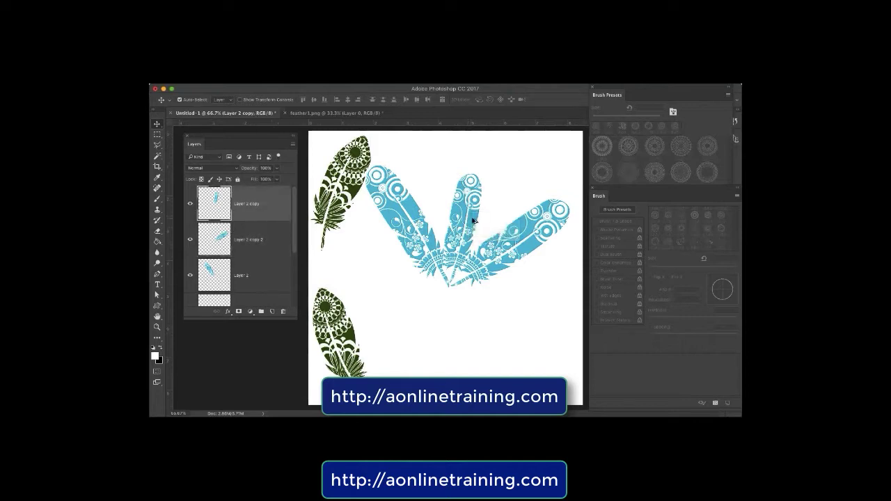
{"action": "left_click_drag", "start_coordinate": [476, 289], "coordinate": [466, 355]}
{"action": "key", "text": "super+t"}
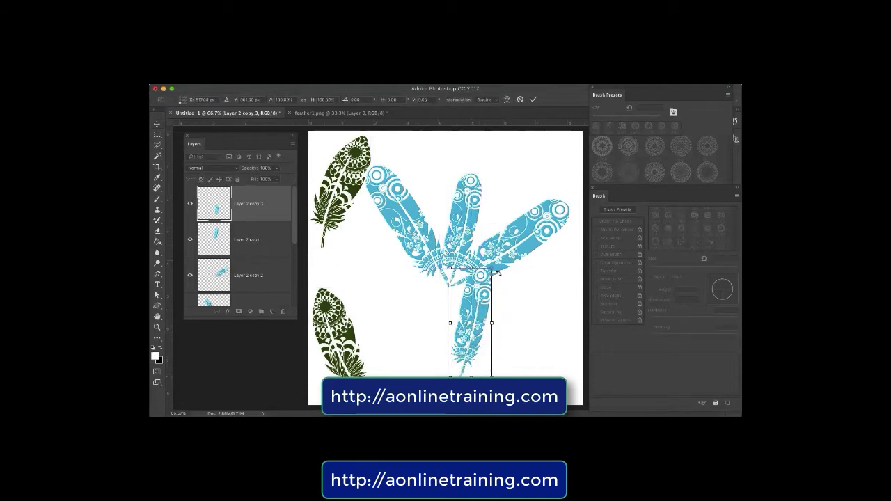
{"action": "mouse_move", "coordinate": [498, 273]}
{"action": "left_mouse_down"}
{"action": "mouse_move", "coordinate": [534, 372]}
{"action": "mouse_move", "coordinate": [502, 332]}
{"action": "mouse_move", "coordinate": [499, 288]}
{"action": "left_mouse_up"}
{"action": "left_click_drag", "start_coordinate": [575, 283], "coordinate": [554, 337]}
{"action": "left_click_drag", "start_coordinate": [486, 314], "coordinate": [496, 312]}
{"action": "key", "text": "Return"}
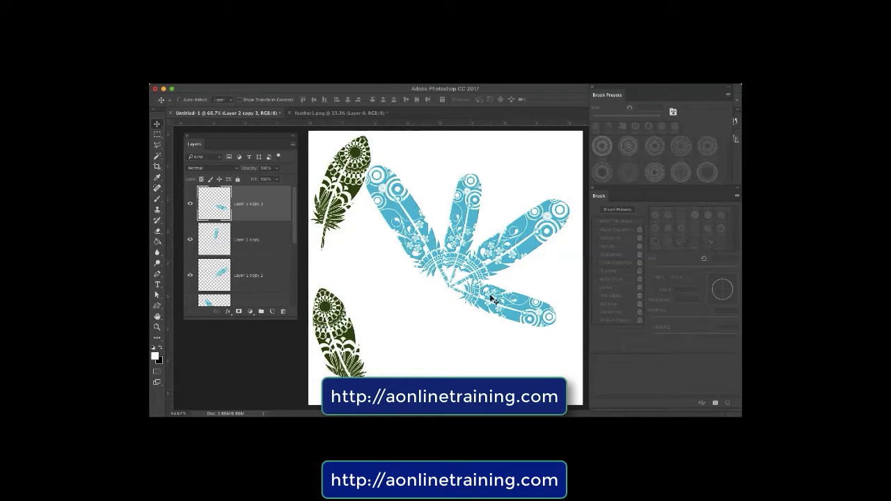
Duplicate the upper-left blue feather (Layer 2) and rotate the copy to hang downward from the flower's centre.
{"action": "key", "text": "super+minus"}
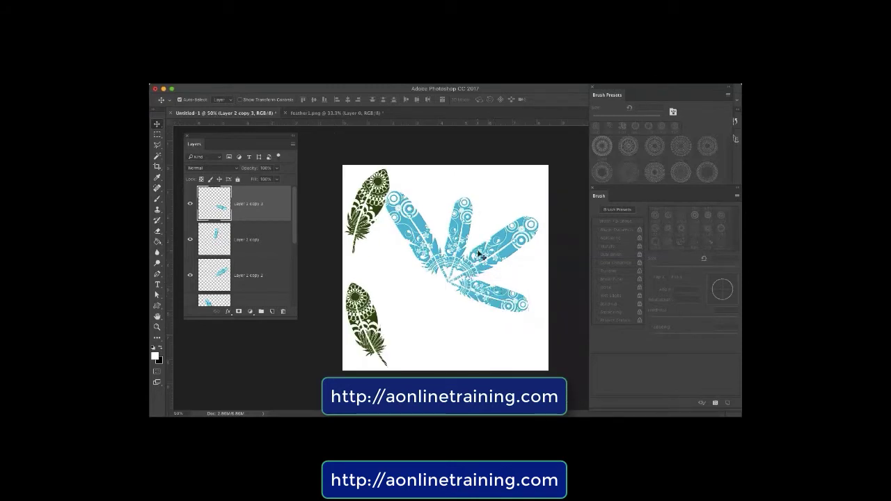
{"action": "right_click", "coordinate": [416, 238]}
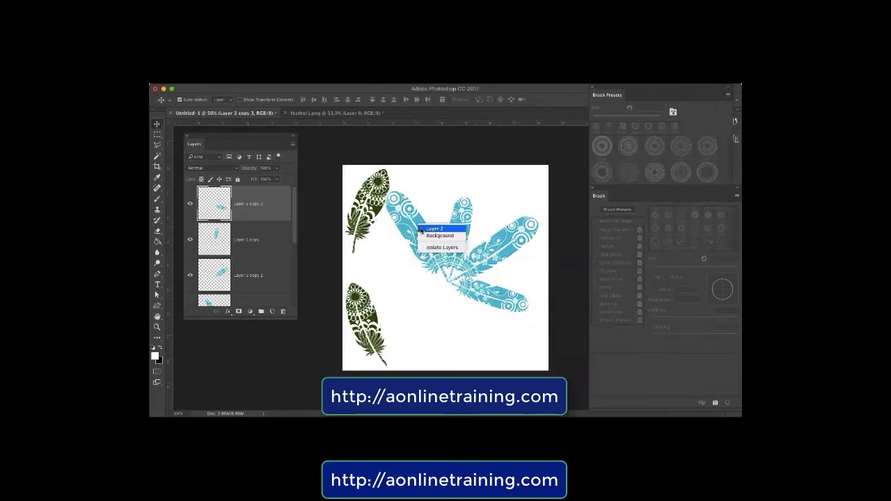
{"action": "left_click", "coordinate": [425, 229]}
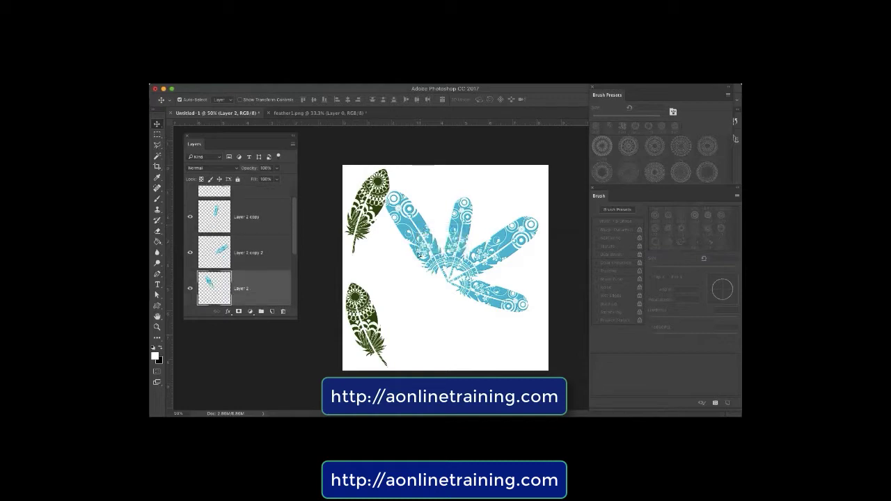
{"action": "left_click_drag", "start_coordinate": [419, 255], "coordinate": [417, 295]}
{"action": "key", "text": "ctrl+t"}
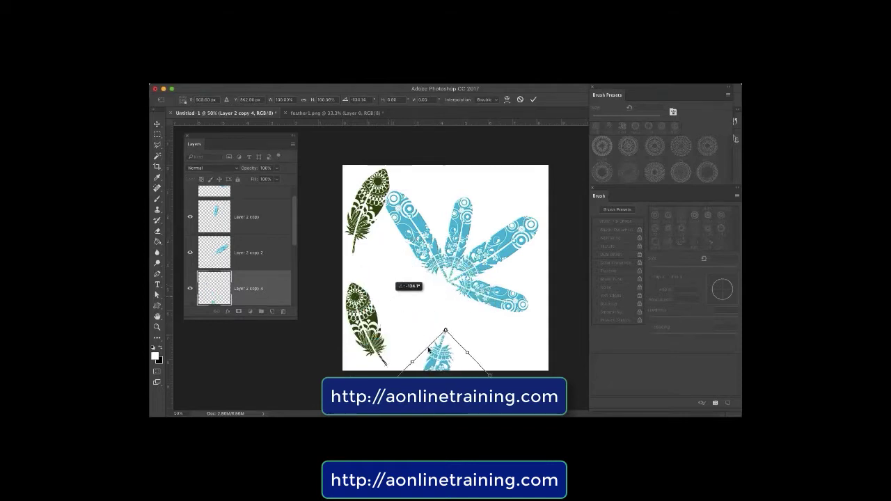
{"action": "left_click_drag", "start_coordinate": [438, 361], "coordinate": [442, 317]}
{"action": "left_click_drag", "start_coordinate": [491, 343], "coordinate": [505, 315]}
{"action": "key", "text": "Return"}
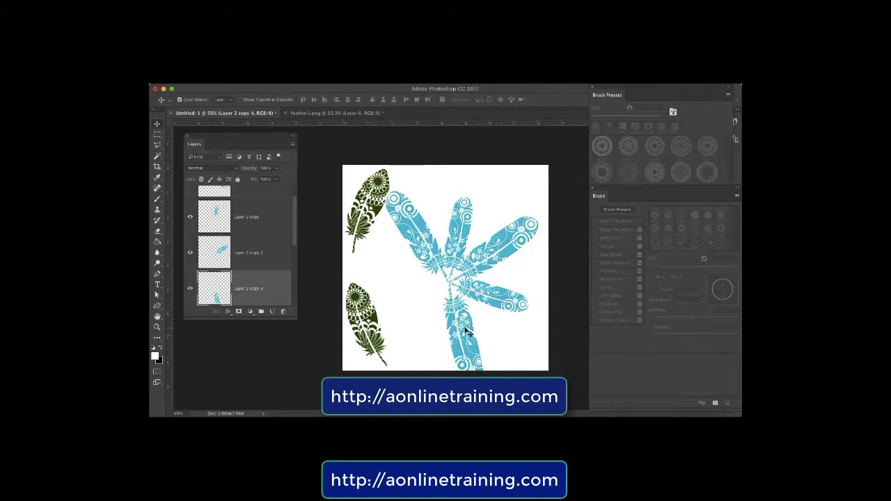
Duplicate the lower-right blue feather (Layer 2 copy 3) and rotate the copy into a lower-left petal at the flower's centre.
{"action": "right_click", "coordinate": [491, 292]}
{"action": "right_click", "coordinate": [492, 300]}
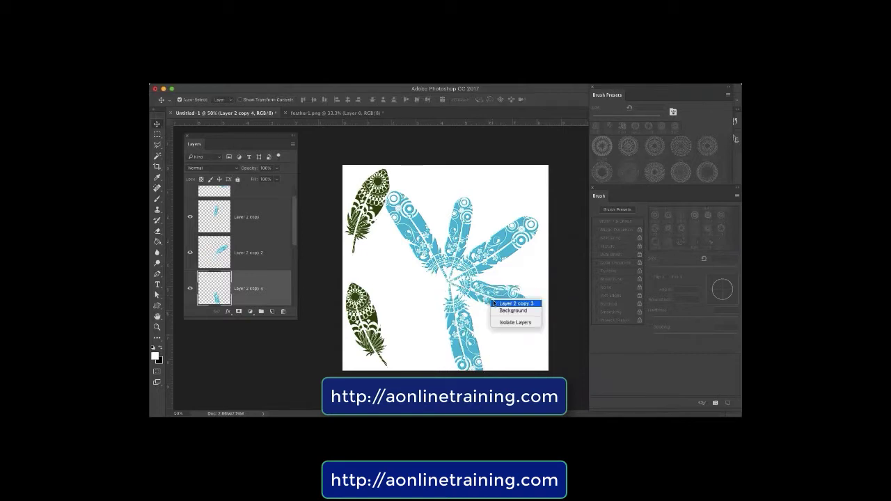
{"action": "left_click", "coordinate": [502, 305]}
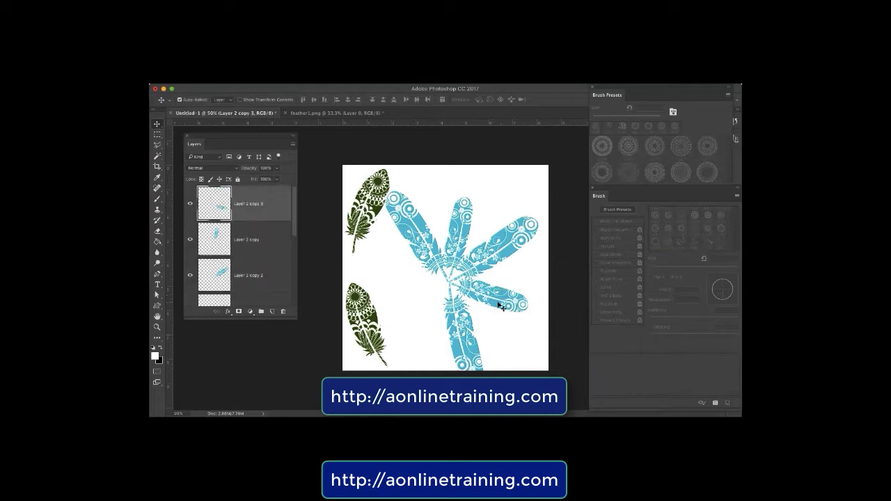
{"action": "left_click_drag", "start_coordinate": [449, 308], "coordinate": [456, 284]}
{"action": "key", "text": "super+t"}
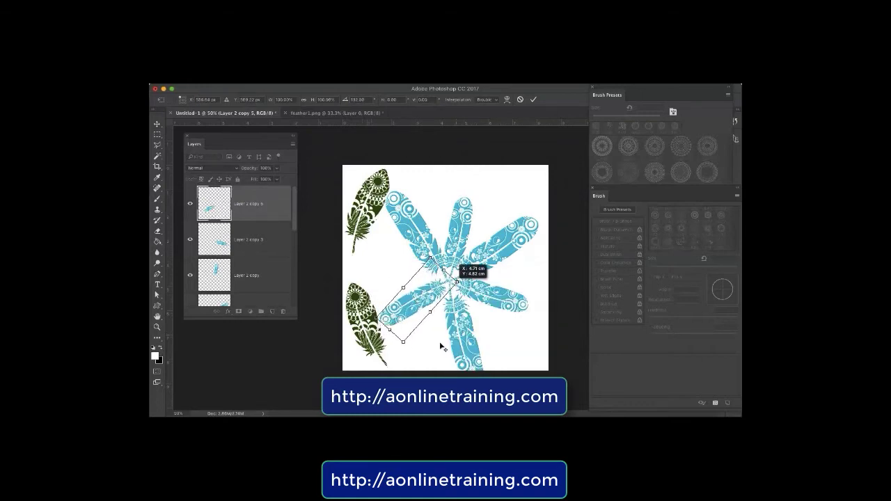
{"action": "left_click_drag", "start_coordinate": [430, 344], "coordinate": [423, 318]}
{"action": "key", "text": "Return"}
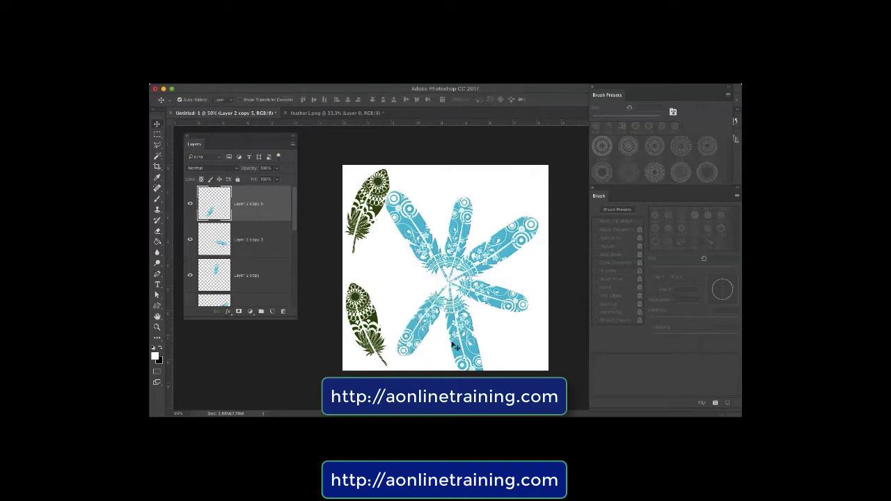
Duplicate the upper-right blue feather (Layer 2 copy 2) and rotate the copy into the gap on the flower's left side.
{"action": "right_click", "coordinate": [496, 298]}
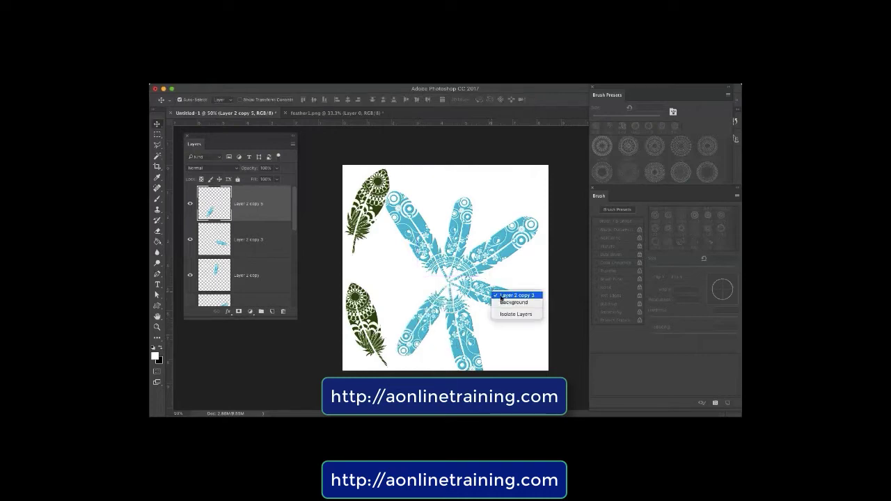
{"action": "left_click", "coordinate": [501, 297]}
{"action": "right_click", "coordinate": [507, 255]}
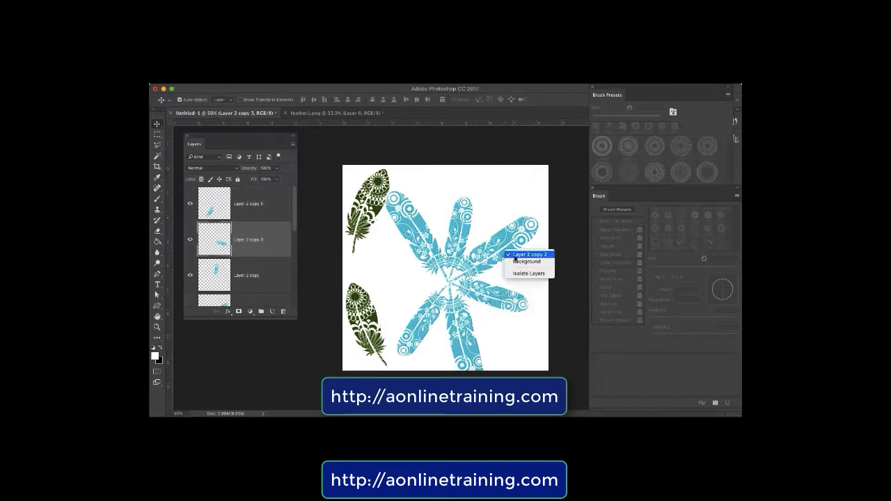
{"action": "left_click", "coordinate": [516, 255]}
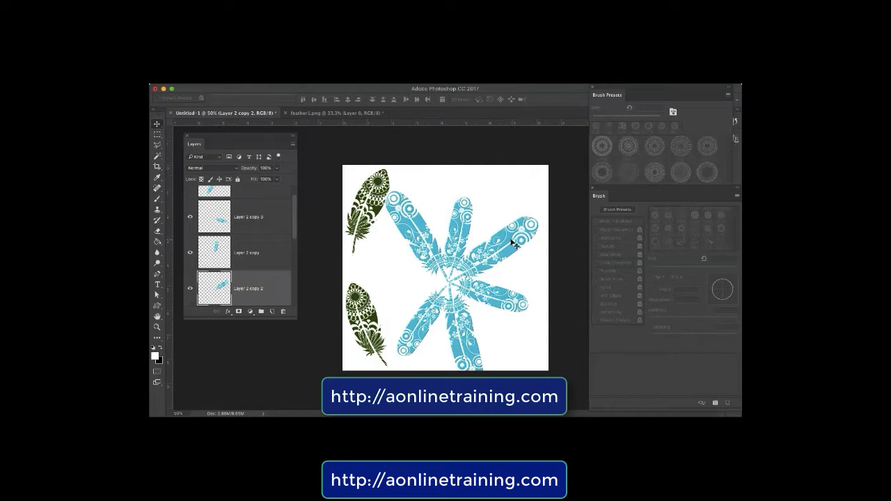
{"action": "key", "text": "v"}
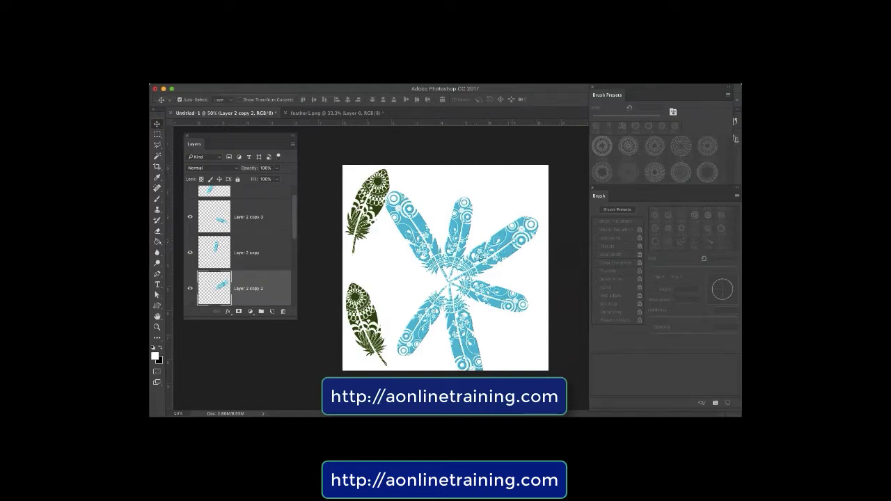
{"action": "left_click_drag", "start_coordinate": [512, 245], "coordinate": [370, 244]}
{"action": "key", "text": "ctrl+t"}
{"action": "left_click_drag", "start_coordinate": [397, 272], "coordinate": [446, 291]}
{"action": "left_click_drag", "start_coordinate": [400, 253], "coordinate": [392, 271]}
{"action": "mouse_move", "coordinate": [413, 301]}
{"action": "left_mouse_down"}
{"action": "mouse_move", "coordinate": [409, 269]}
{"action": "mouse_move", "coordinate": [412, 293]}
{"action": "left_mouse_up"}
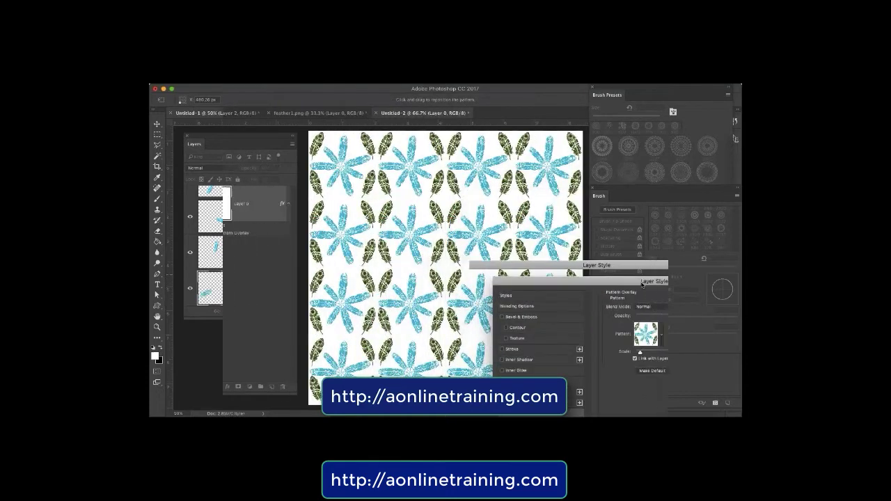
Uncover the canvas to view the tiled feather pattern and accept the Pattern Overlay at 25% scale.
{"action": "left_click_drag", "start_coordinate": [617, 259], "coordinate": [274, 218]}
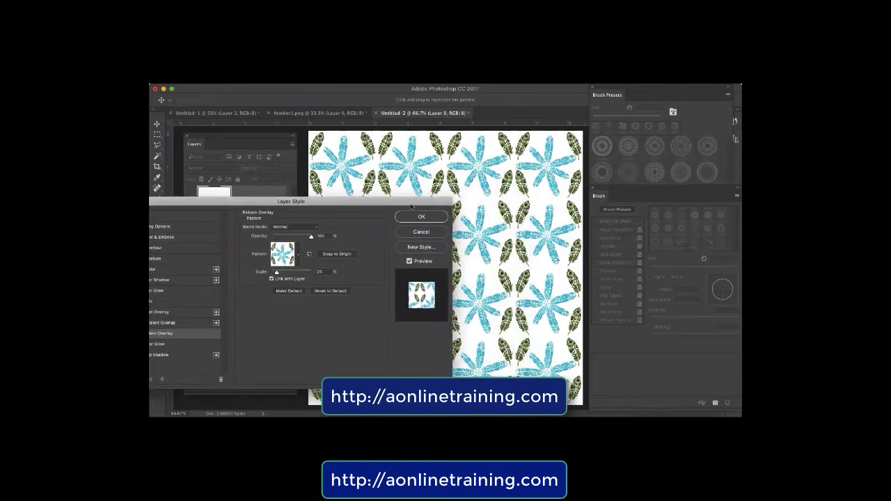
{"action": "left_click_drag", "start_coordinate": [411, 207], "coordinate": [263, 195]}
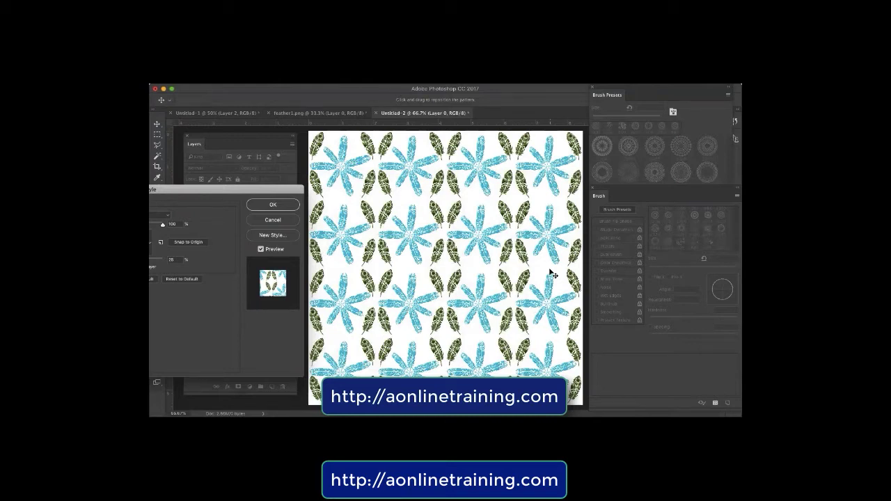
{"action": "left_click", "coordinate": [282, 207]}
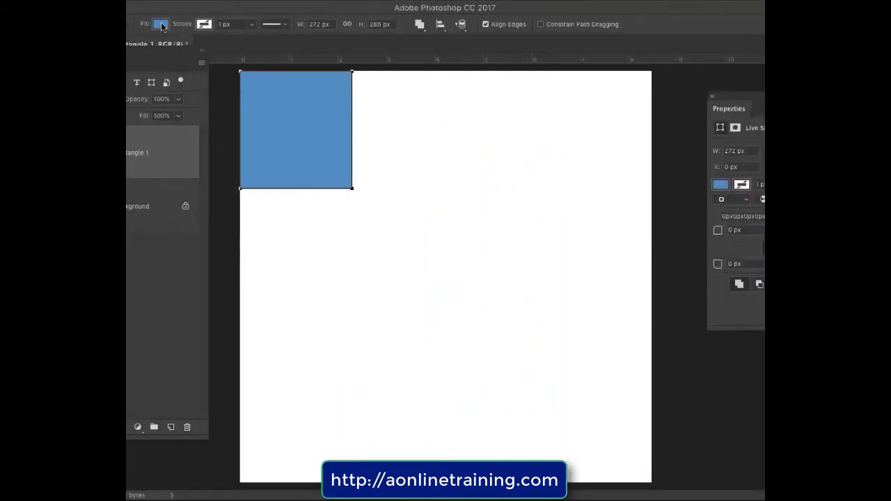
Change the rectangle's fill to the periwinkle blue from the recently used colors.
{"action": "left_click", "coordinate": [161, 25]}
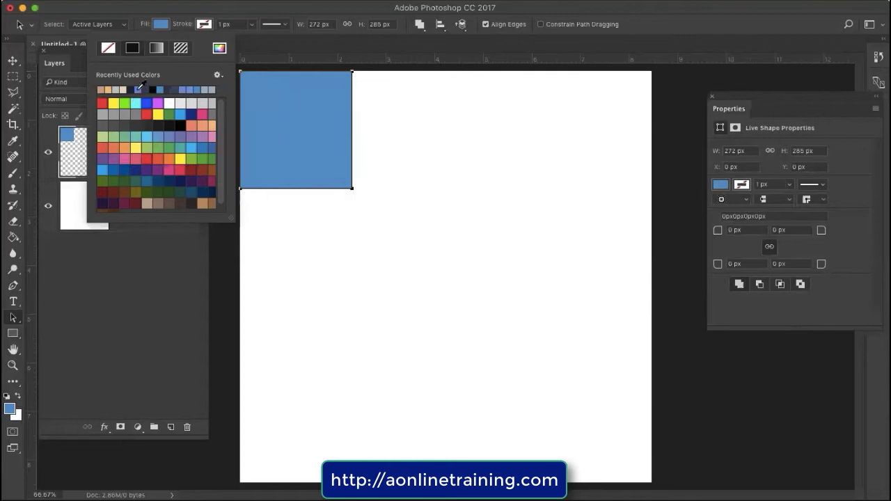
{"action": "left_click", "coordinate": [139, 89]}
{"action": "left_click", "coordinate": [298, 102]}
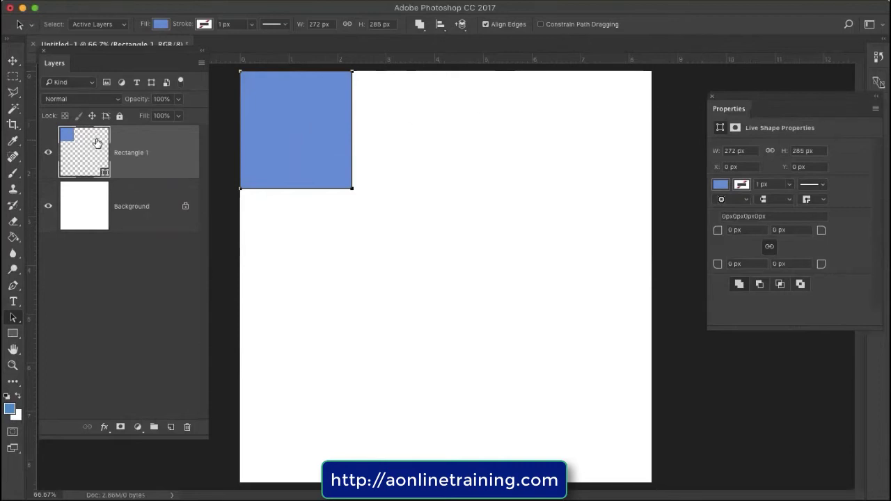
Duplicate the Rectangle 1 layer and place the copy directly beside the original at X 272 px, Y 0 px.
{"action": "right_click", "coordinate": [161, 138]}
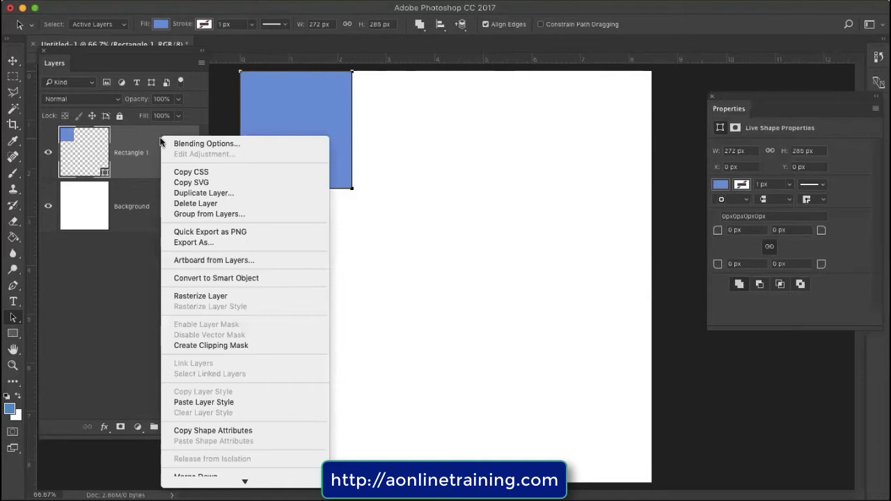
{"action": "left_click", "coordinate": [229, 195]}
{"action": "left_click", "coordinate": [565, 188]}
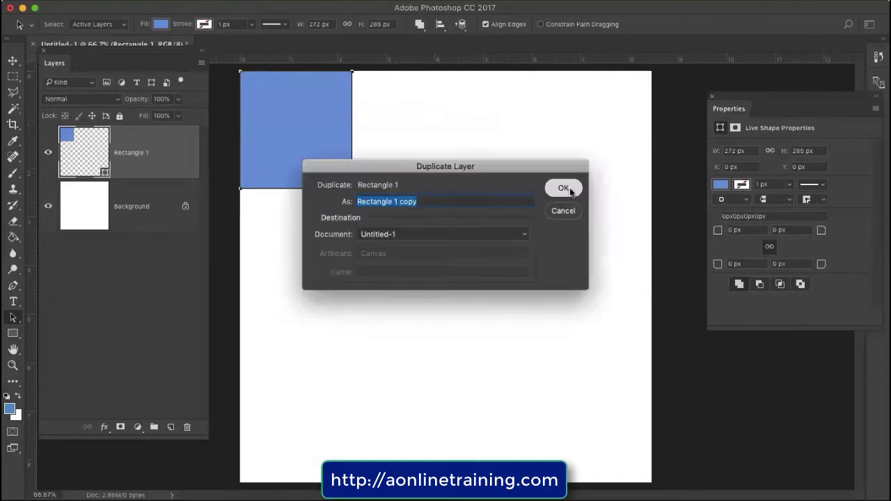
{"action": "left_click_drag", "start_coordinate": [287, 145], "coordinate": [394, 139]}
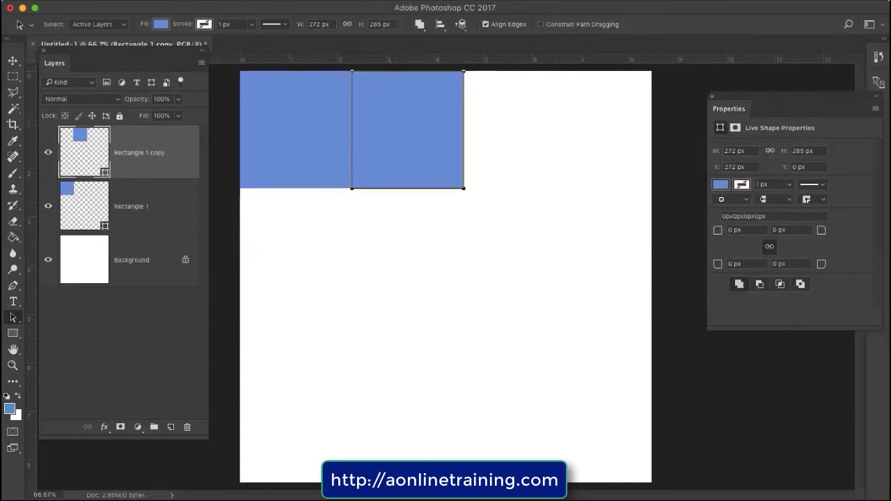
{"action": "left_click", "coordinate": [357, 1]}
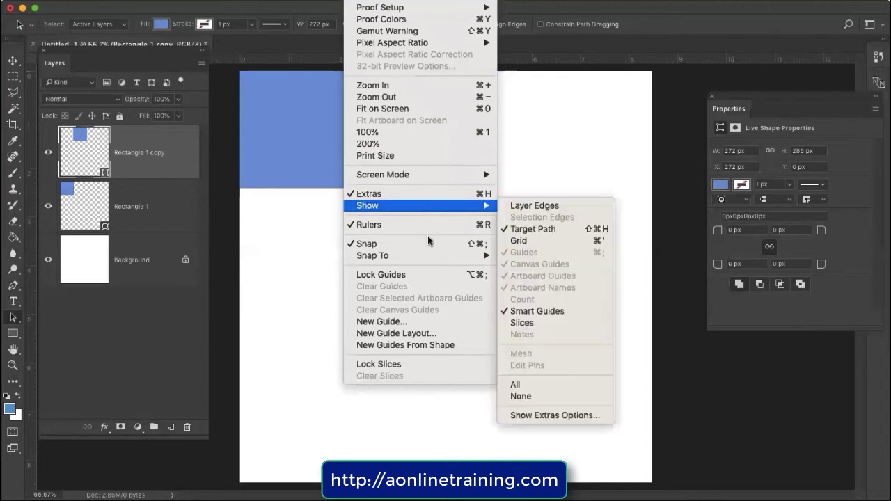
{"action": "mouse_move", "coordinate": [434, 255]}
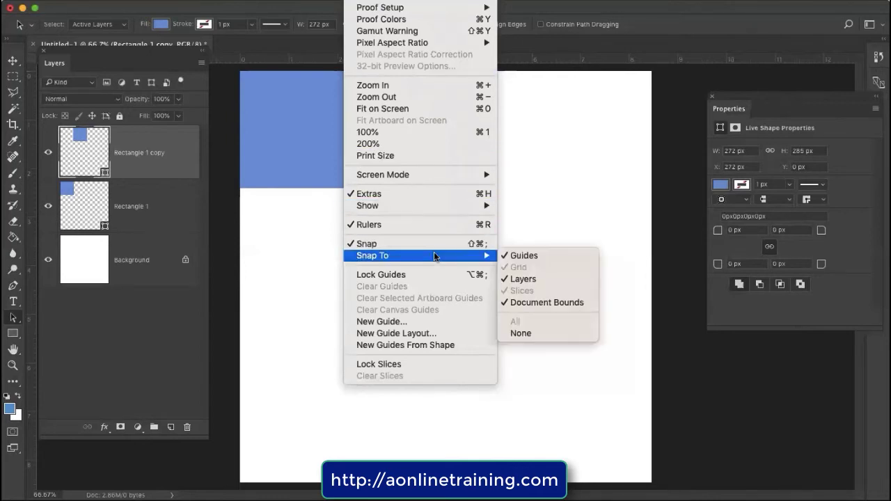
{"action": "left_click", "coordinate": [554, 107]}
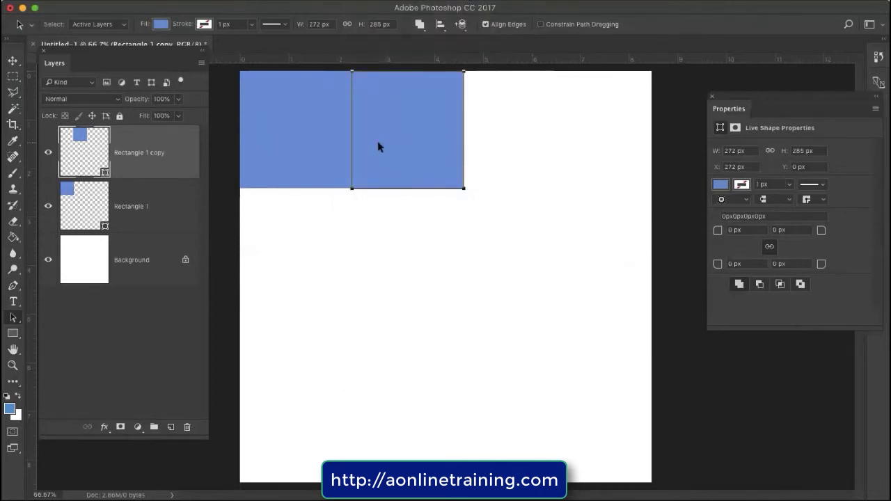
Fill the second rectangle with the dark navy blue from the recently used colors.
{"action": "left_click", "coordinate": [159, 24]}
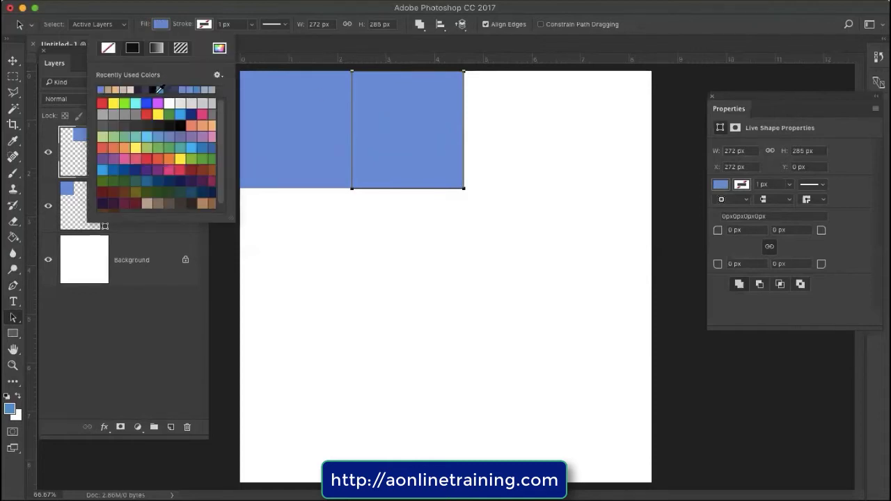
{"action": "left_click", "coordinate": [147, 88]}
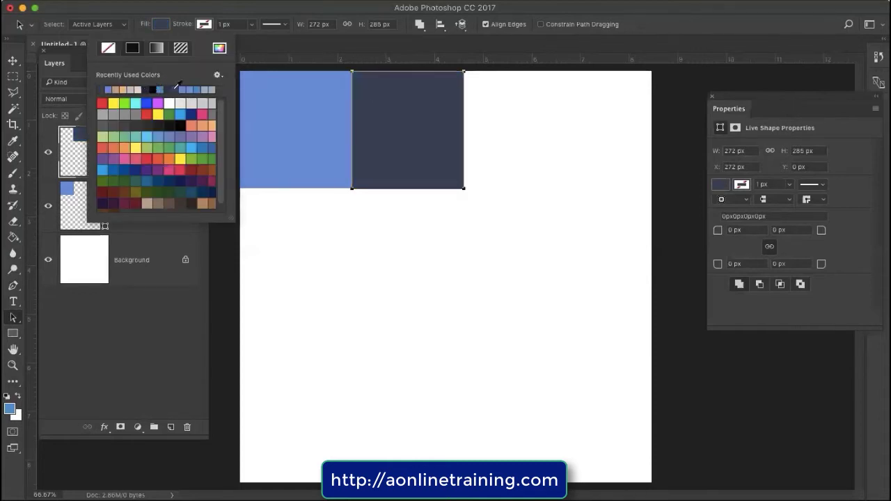
{"action": "left_click", "coordinate": [373, 90]}
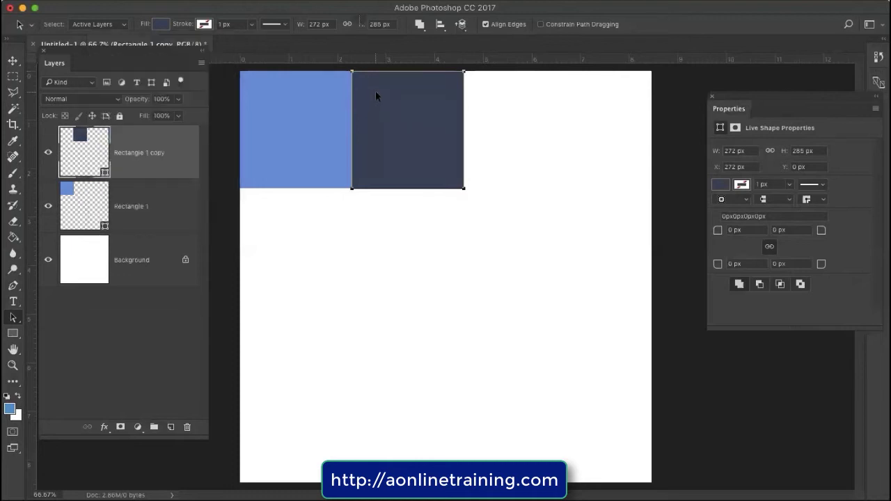
Duplicate the dark navy rectangle and place the copy directly to its right at X 544 px, Y 0 px.
{"action": "right_click", "coordinate": [170, 143]}
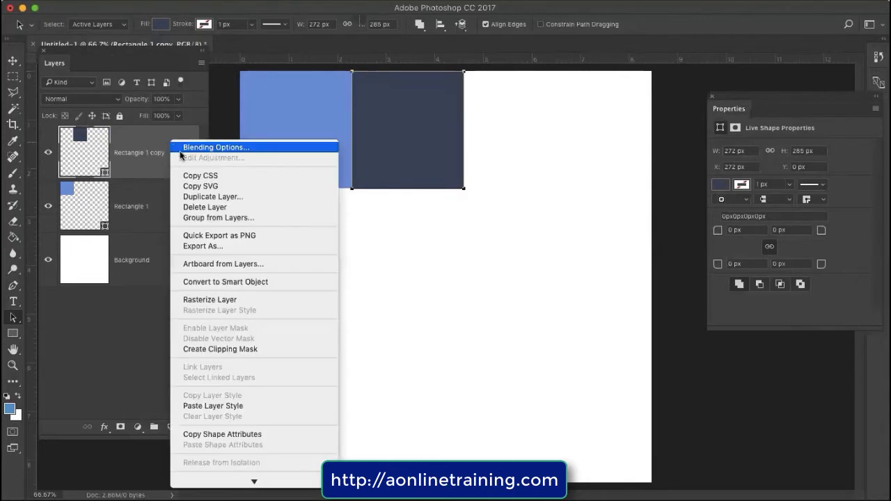
{"action": "left_click", "coordinate": [426, 146]}
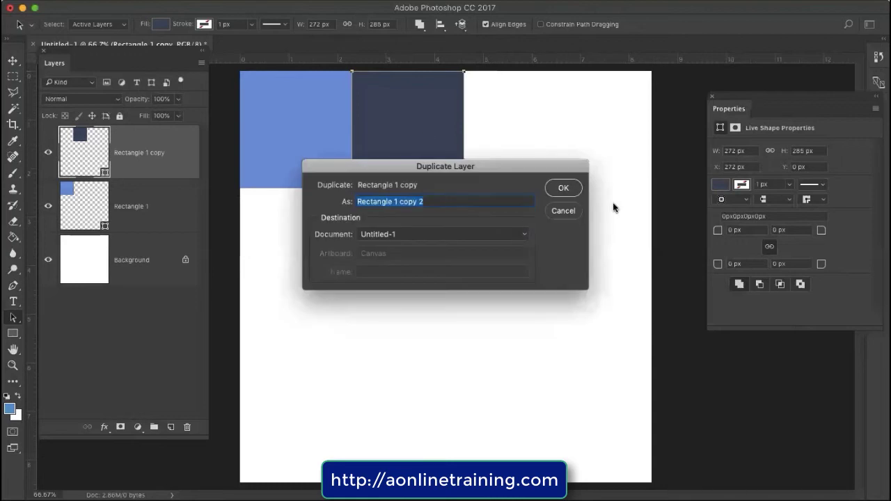
{"action": "left_click", "coordinate": [564, 187]}
{"action": "left_click_drag", "start_coordinate": [403, 131], "coordinate": [509, 131]}
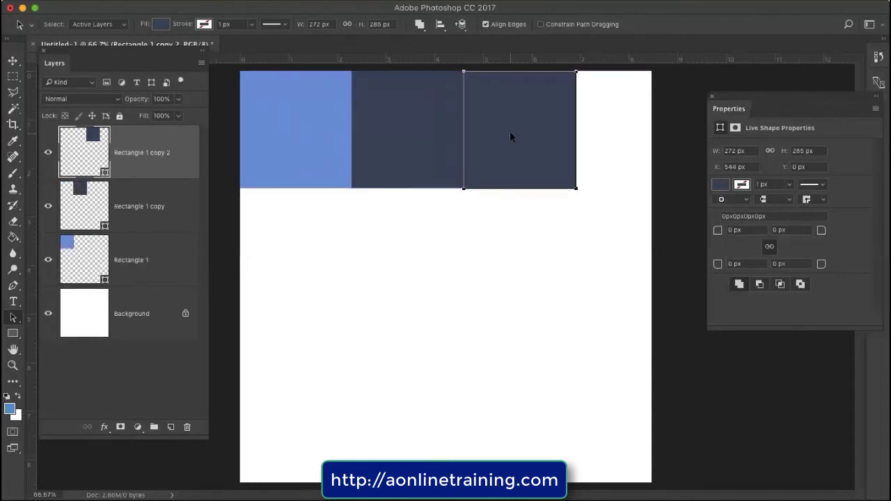
Fill the third rectangle with the periwinkle blue from the recently used colors.
{"action": "left_click", "coordinate": [161, 24]}
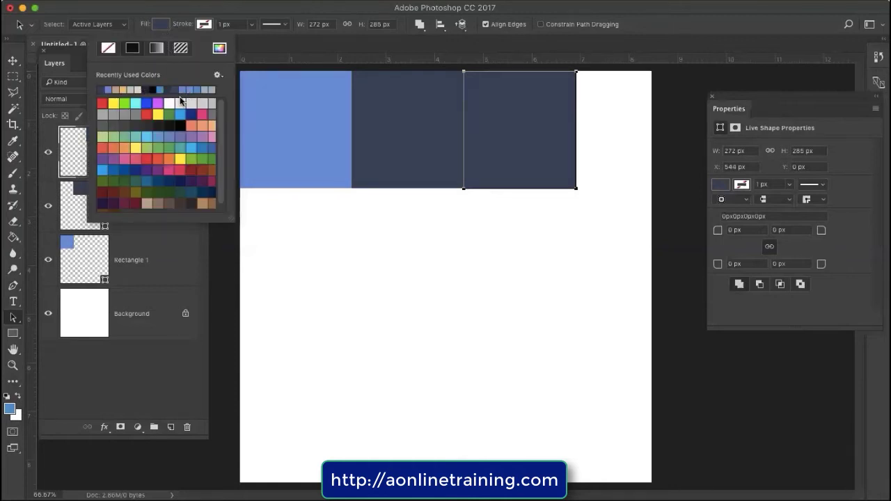
{"action": "left_click", "coordinate": [180, 89]}
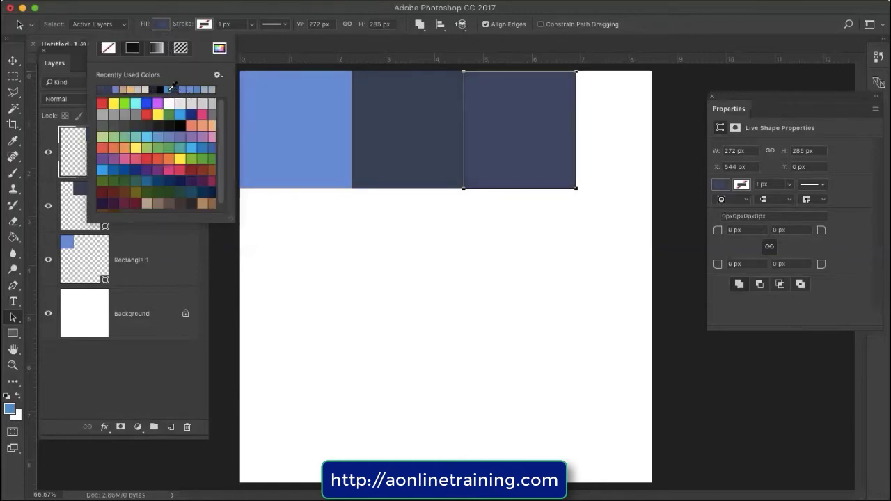
{"action": "left_click", "coordinate": [170, 89]}
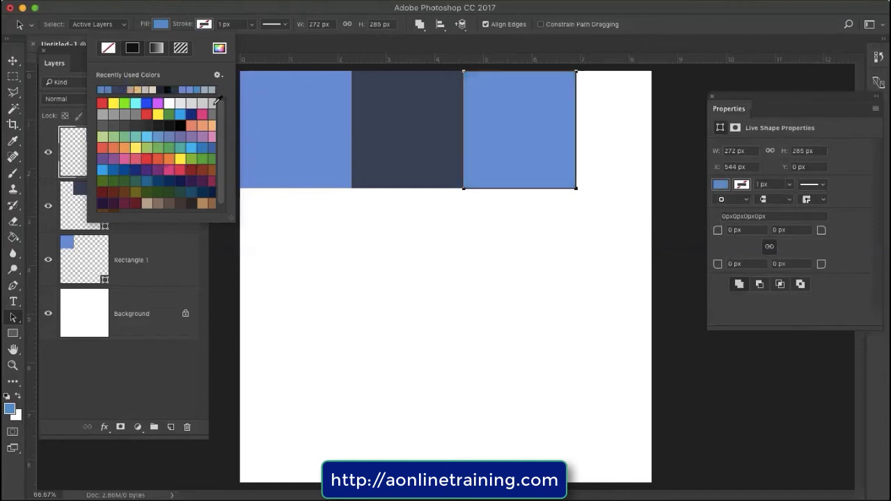
{"action": "left_click", "coordinate": [500, 121]}
Duplicate the Rectangle 1 copy 2 layer as Rectangle 1 copy 3 and place the copy directly to the right of the third rectangle.
{"action": "right_click", "coordinate": [166, 132]}
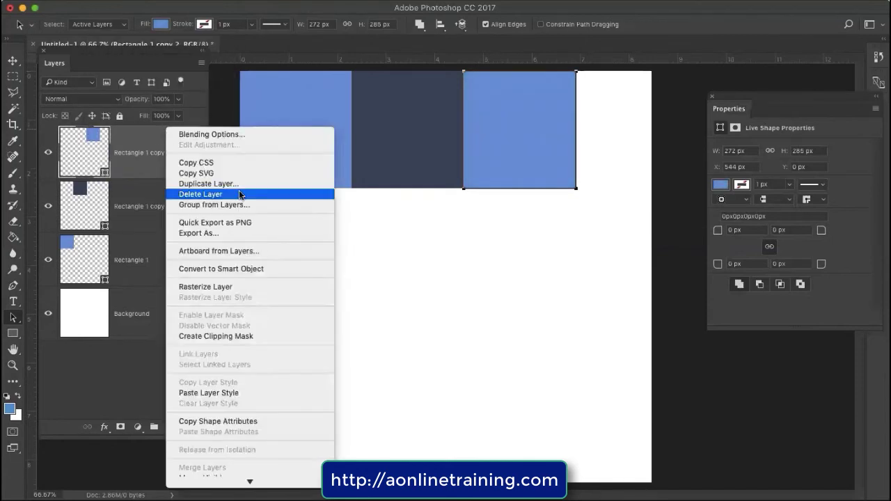
{"action": "left_click", "coordinate": [258, 184]}
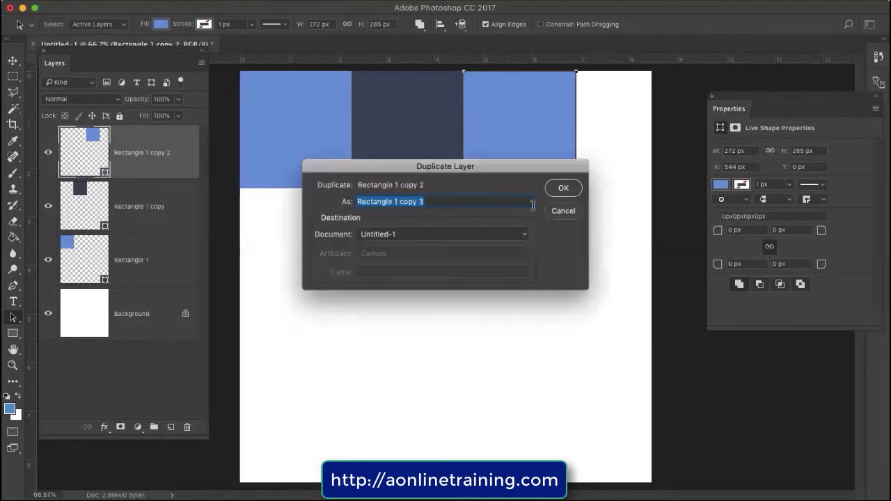
{"action": "left_click", "coordinate": [564, 189]}
{"action": "left_click_drag", "start_coordinate": [487, 137], "coordinate": [604, 140]}
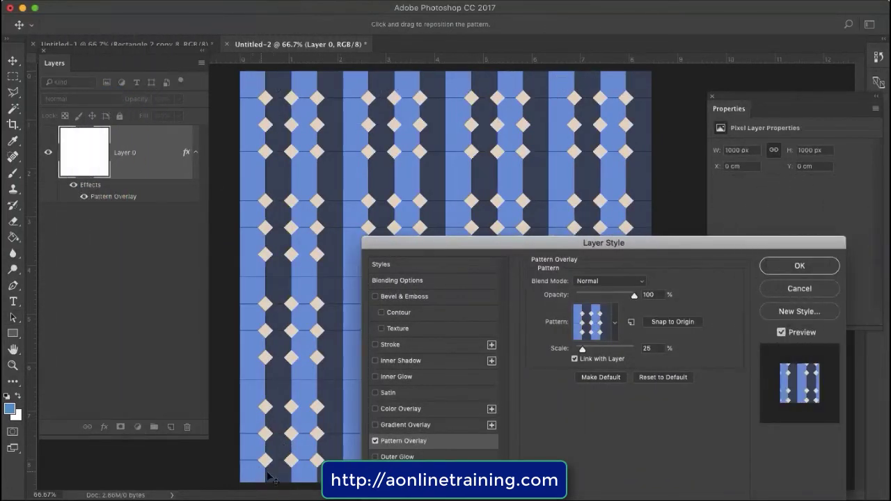
Set the Pattern Overlay scale of the diamond stripe pattern on Layer 0 to 15% and apply the layer style.
{"action": "left_click_drag", "start_coordinate": [476, 247], "coordinate": [822, 187]}
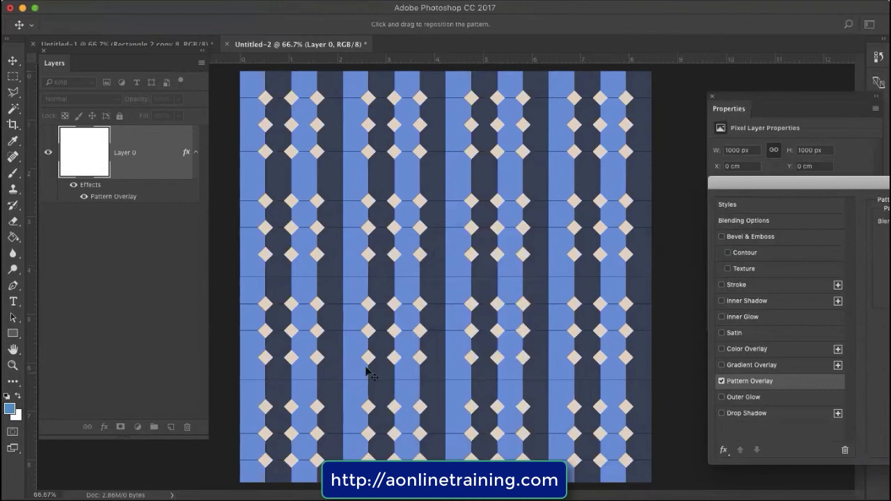
{"action": "mouse_move", "coordinate": [761, 107]}
{"action": "left_mouse_down"}
{"action": "mouse_move", "coordinate": [635, 123]}
{"action": "mouse_move", "coordinate": [684, 96]}
{"action": "mouse_move", "coordinate": [745, 104]}
{"action": "left_mouse_up"}
{"action": "left_click_drag", "start_coordinate": [754, 182], "coordinate": [538, 195]}
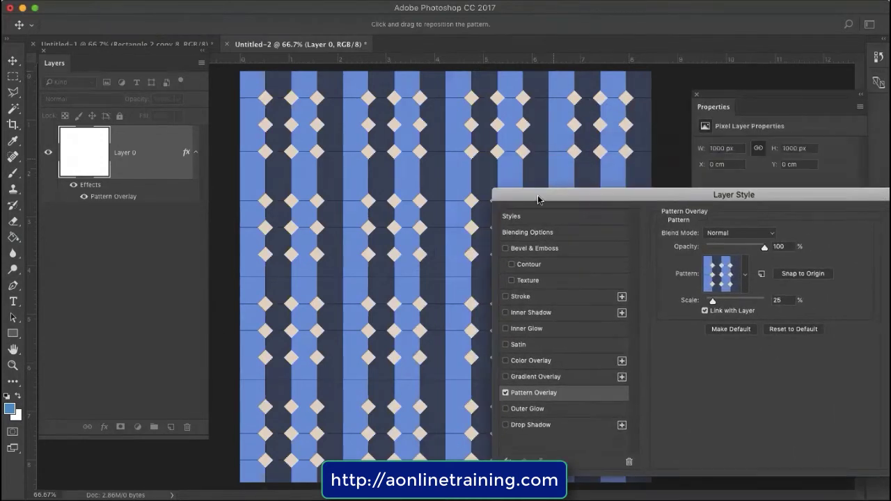
{"action": "mouse_move", "coordinate": [713, 301]}
{"action": "left_mouse_down"}
{"action": "mouse_move", "coordinate": [721, 303]}
{"action": "mouse_move", "coordinate": [710, 307]}
{"action": "left_mouse_up"}
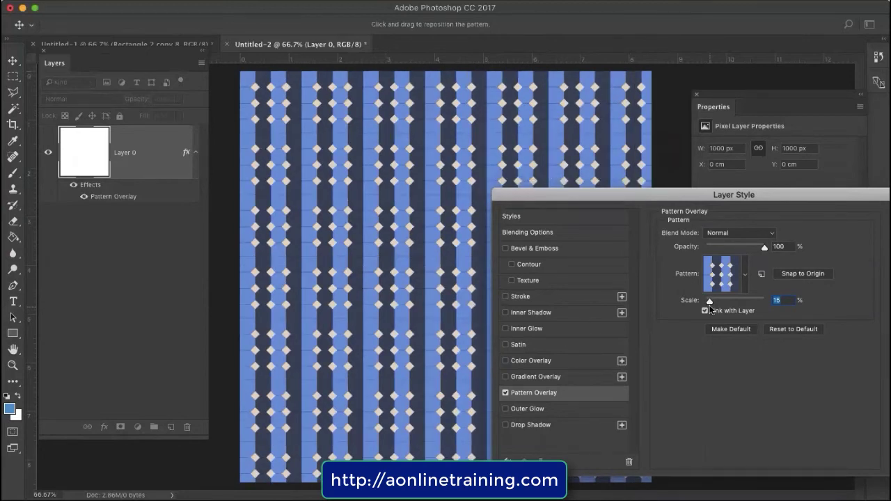
{"action": "left_click_drag", "start_coordinate": [802, 196], "coordinate": [580, 261]}
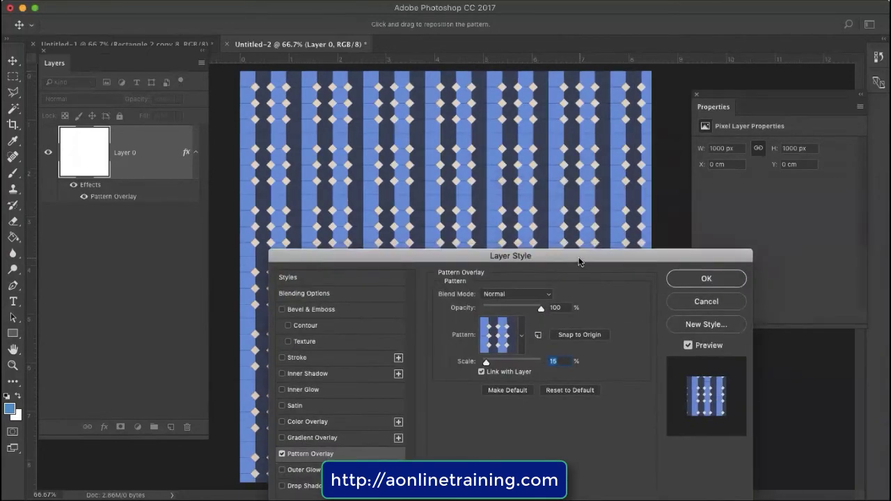
{"action": "left_click", "coordinate": [692, 279]}
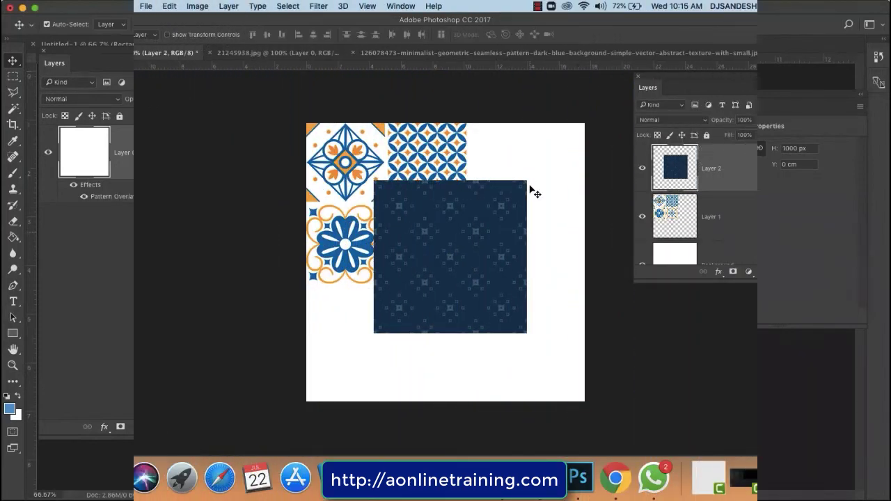
Close the dark blue geometric pattern image and 21245938.jpg without saving their changes.
{"action": "left_click", "coordinate": [353, 53]}
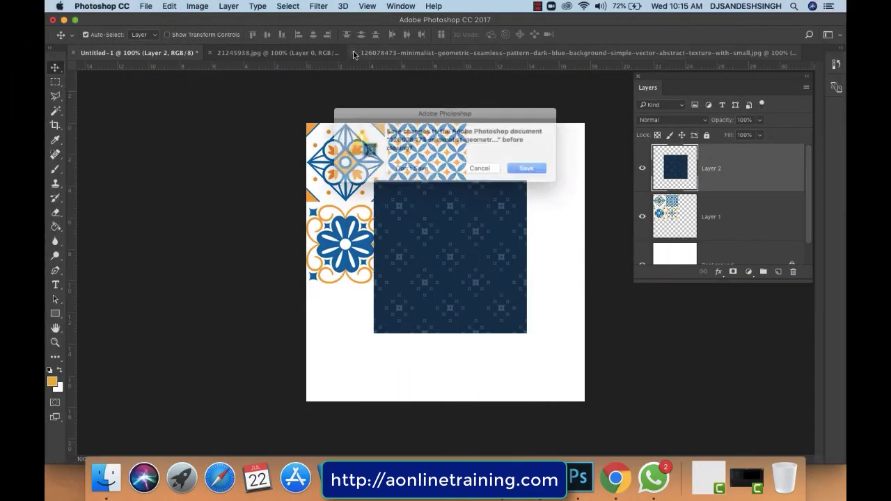
{"action": "left_click", "coordinate": [387, 171]}
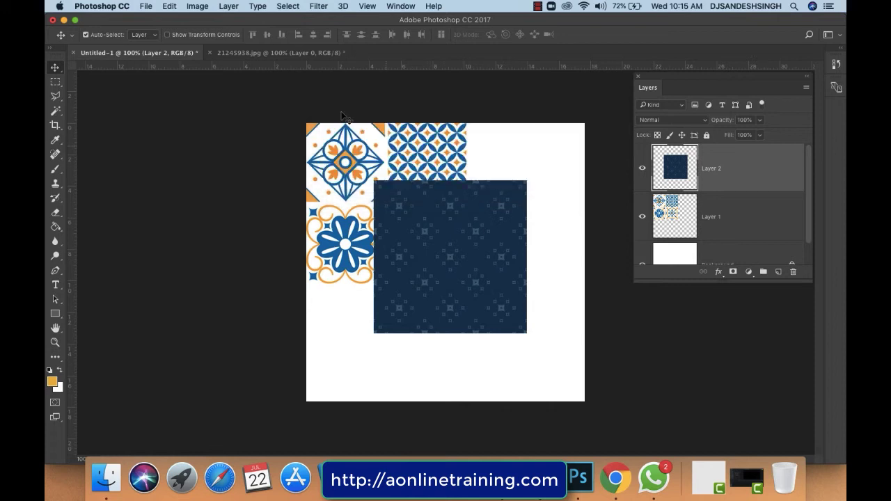
{"action": "left_click", "coordinate": [209, 53]}
{"action": "left_click", "coordinate": [408, 171]}
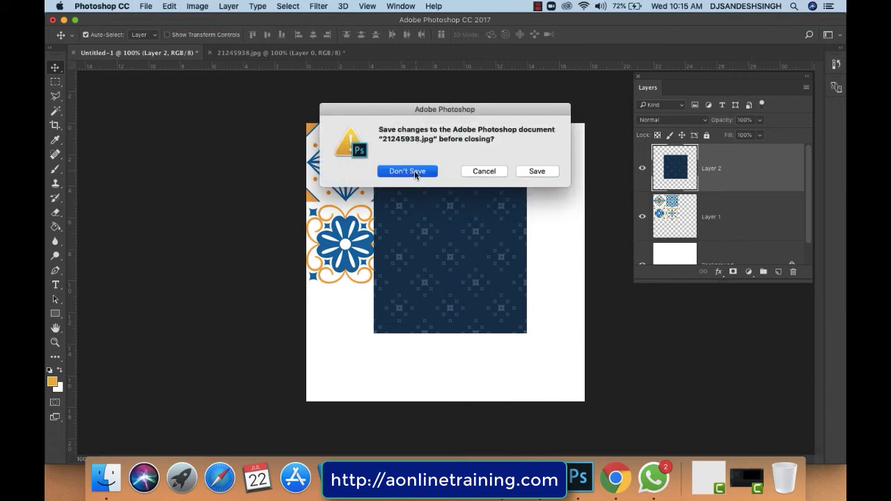
Move the navy pattern square on Layer 2 into the upper-right corner of the canvas.
{"action": "right_click", "coordinate": [431, 211]}
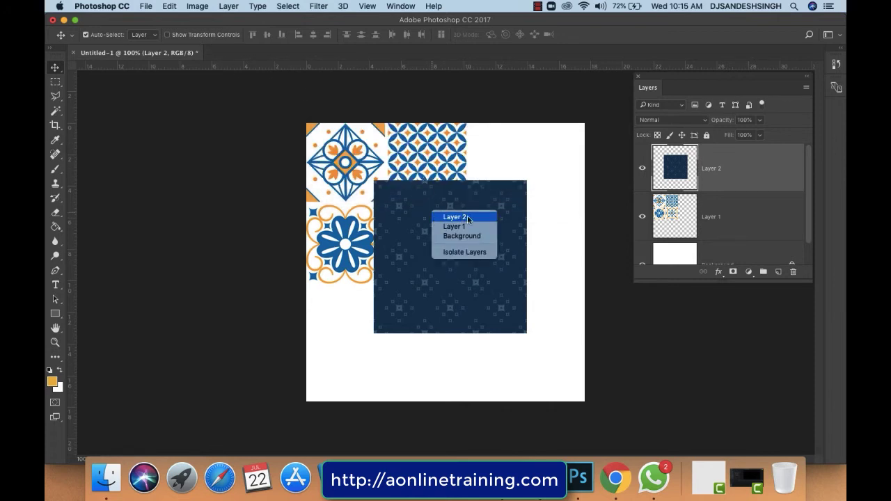
{"action": "left_click", "coordinate": [461, 218]}
{"action": "left_click_drag", "start_coordinate": [417, 222], "coordinate": [472, 174]}
Scale the ornamental tile group on Layer 1 down to about 78%, keeping its upper-left corner in place.
{"action": "right_click", "coordinate": [382, 213]}
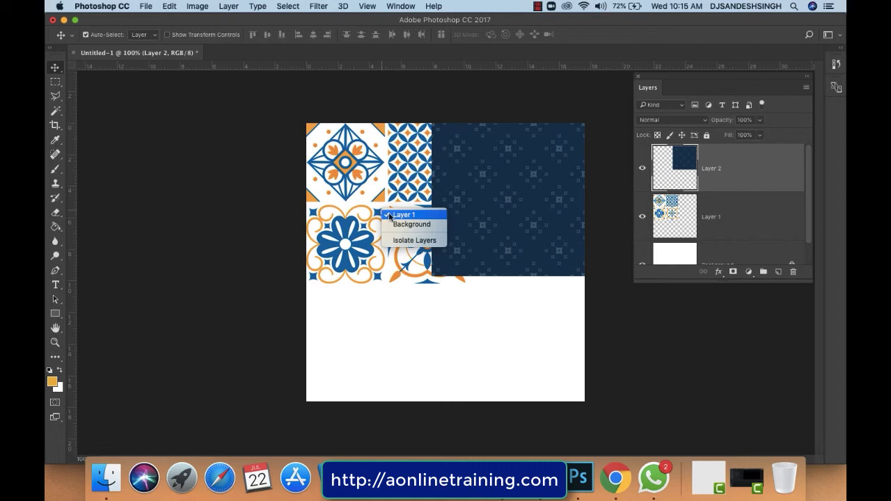
{"action": "left_click", "coordinate": [404, 215]}
{"action": "key", "text": "super+t"}
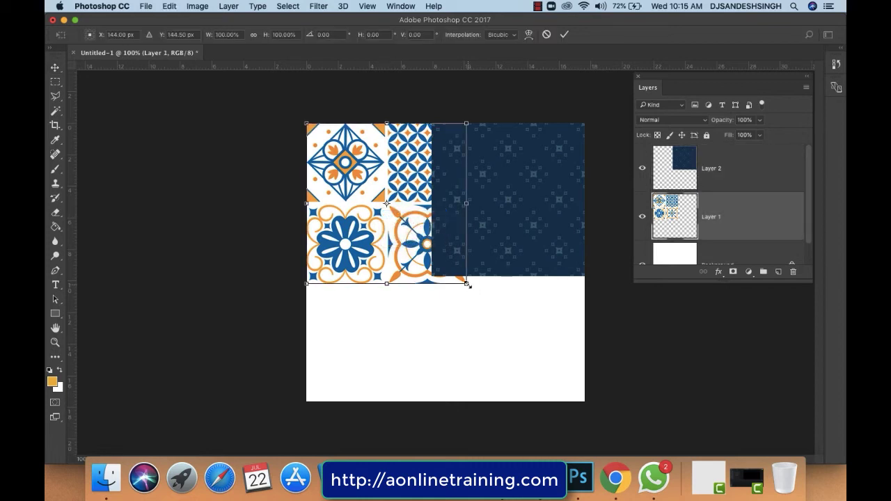
{"action": "left_click_drag", "start_coordinate": [468, 284], "coordinate": [431, 255]}
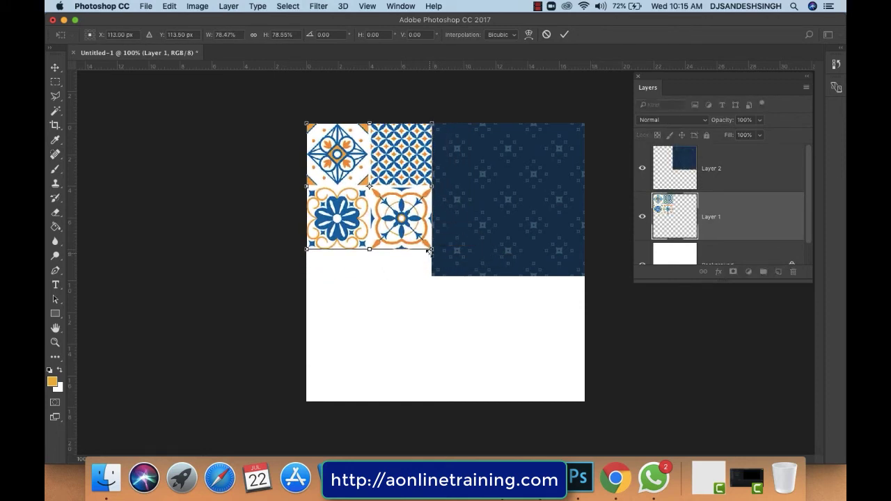
{"action": "key", "text": "Return"}
Scale down the navy pattern square on Layer 2 so it fills the upper-right quarter of the canvas.
{"action": "right_click", "coordinate": [476, 241]}
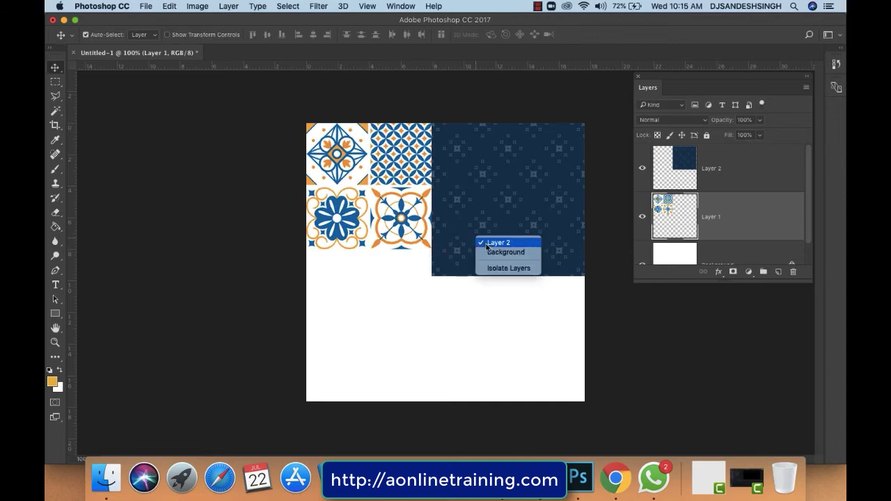
{"action": "left_click", "coordinate": [486, 244]}
{"action": "key", "text": "ctrl+t"}
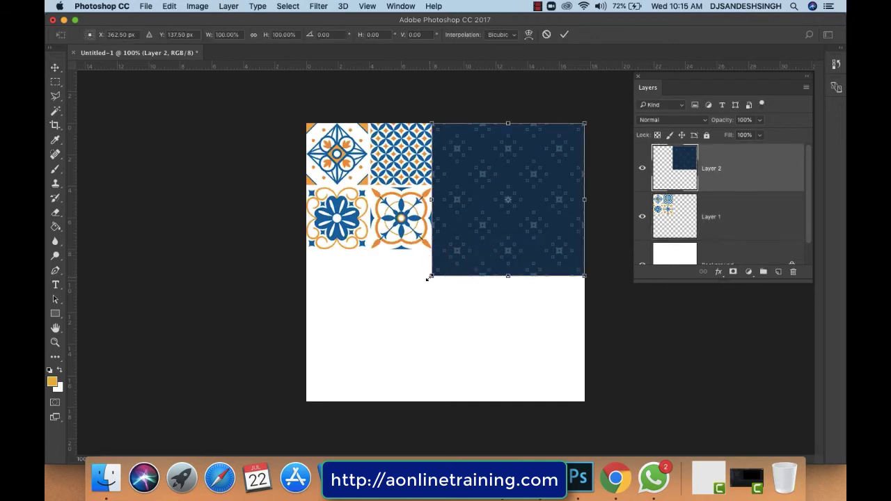
{"action": "mouse_move", "coordinate": [431, 276]}
{"action": "left_mouse_down"}
{"action": "mouse_move", "coordinate": [460, 255]}
{"action": "mouse_move", "coordinate": [440, 261]}
{"action": "left_mouse_up"}
{"action": "key", "text": "Return"}
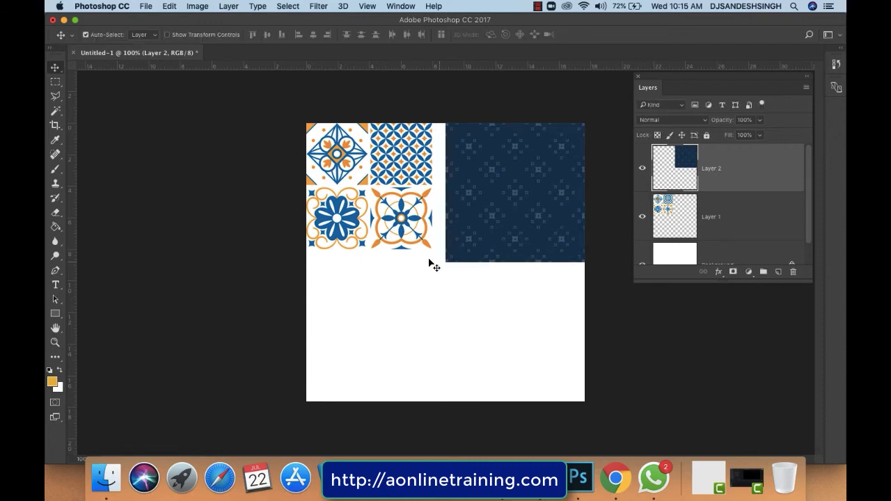
Enlarge the ornamental tile group on Layer 1 until it meets the navy square and fills the upper-left quarter of the canvas.
{"action": "right_click", "coordinate": [357, 198]}
{"action": "left_click", "coordinate": [376, 205]}
{"action": "key", "text": "ctrl+t"}
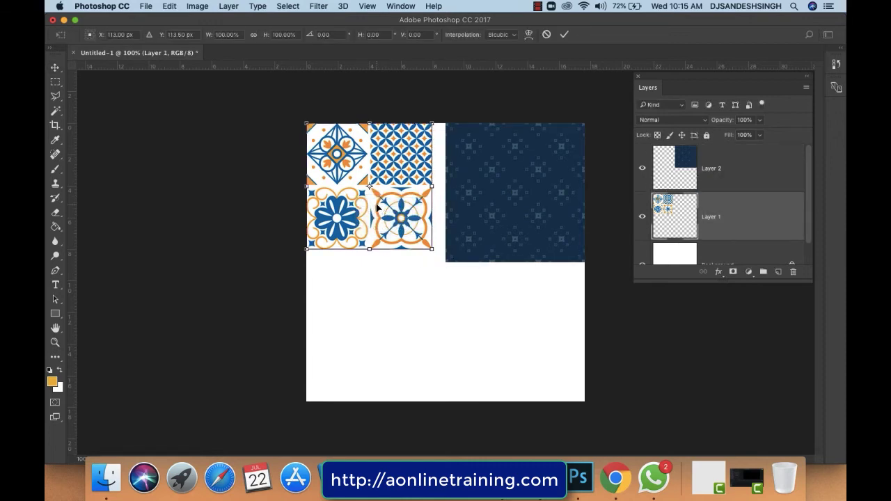
{"action": "left_click_drag", "start_coordinate": [434, 249], "coordinate": [445, 260]}
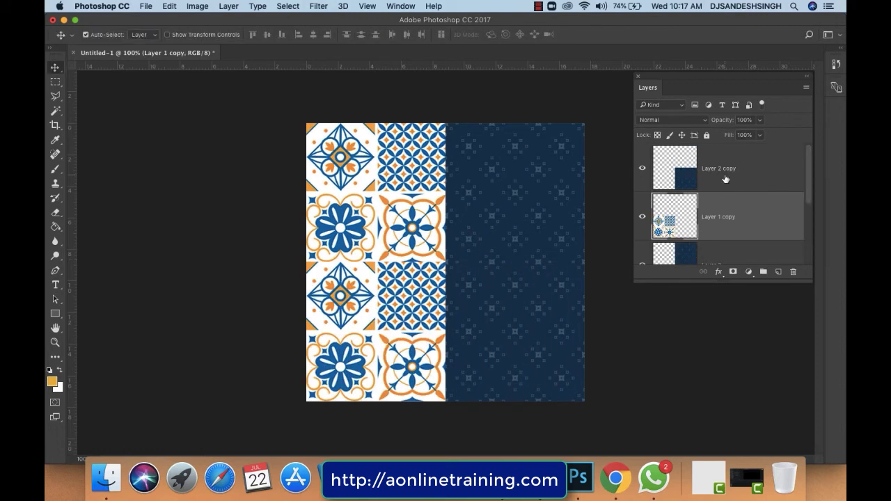
Shift the Layer 1 copy tiles out of the lower-left quarter and move the Layer 2 copy navy square into it.
{"action": "left_click", "coordinate": [725, 179]}
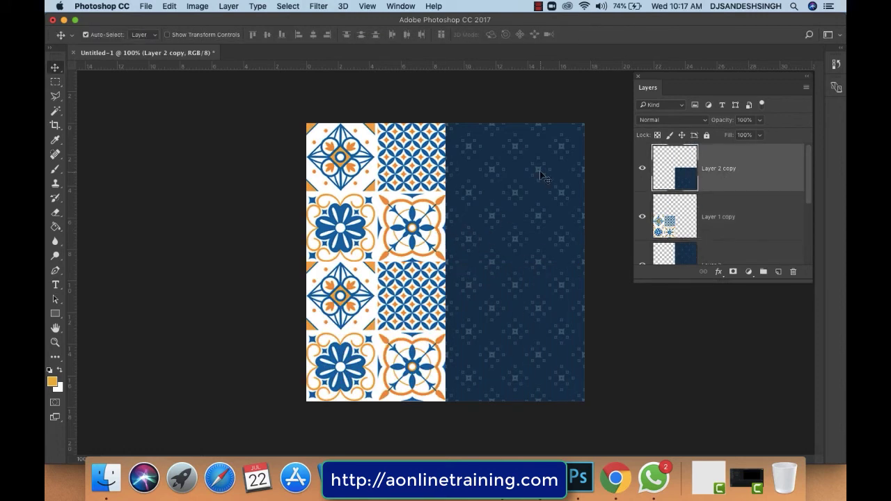
{"action": "right_click", "coordinate": [362, 295]}
{"action": "left_click", "coordinate": [383, 297]}
{"action": "left_click_drag", "start_coordinate": [383, 298], "coordinate": [358, 194]}
{"action": "right_click", "coordinate": [485, 316]}
{"action": "left_click", "coordinate": [491, 317]}
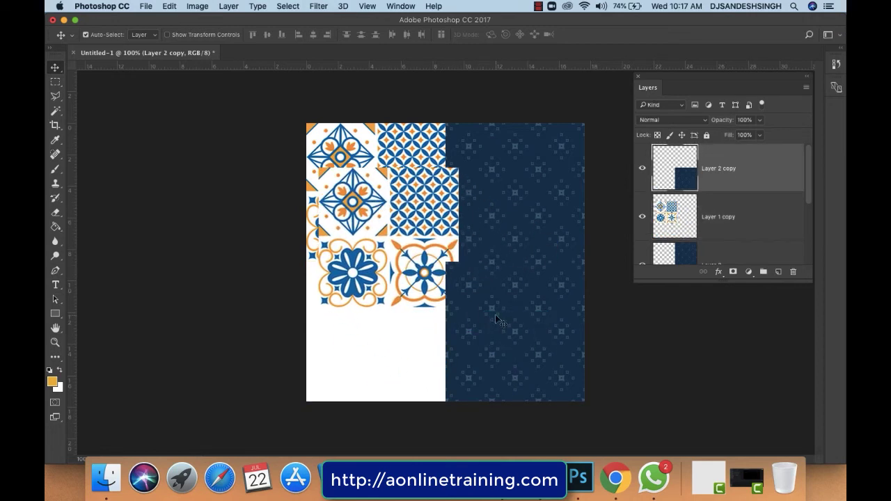
{"action": "left_click_drag", "start_coordinate": [495, 314], "coordinate": [357, 317]}
Move the Layer 1 copy tile group into the lower-right quarter of the canvas to complete the checkerboard.
{"action": "right_click", "coordinate": [374, 239]}
{"action": "left_click", "coordinate": [387, 243]}
{"action": "left_click_drag", "start_coordinate": [388, 243], "coordinate": [510, 322]}
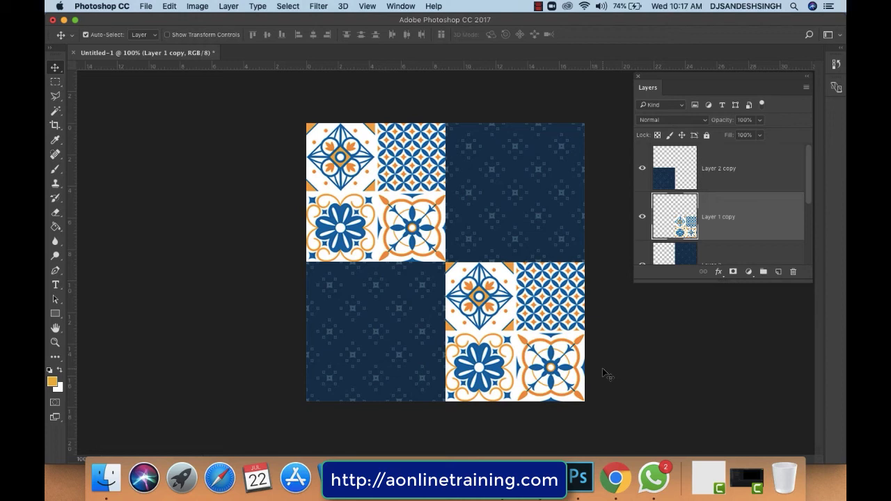
{"action": "right_click", "coordinate": [392, 221]}
{"action": "left_click", "coordinate": [411, 231]}
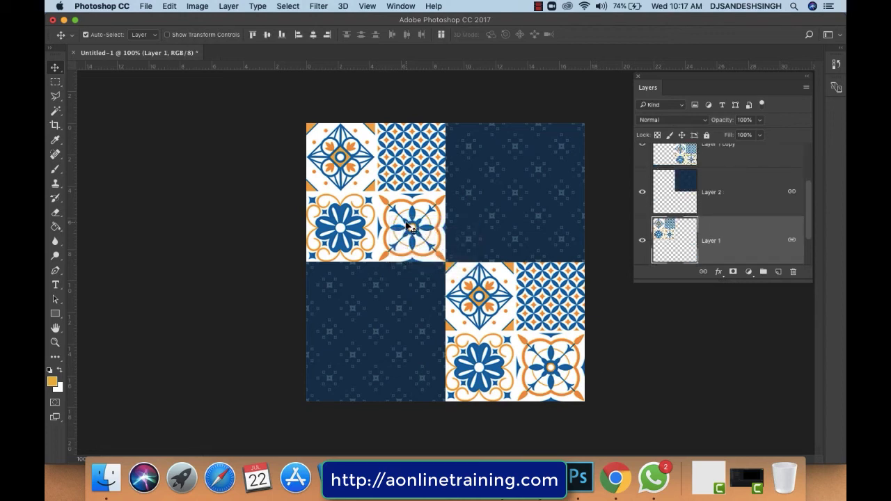
{"action": "key", "text": "super+t"}
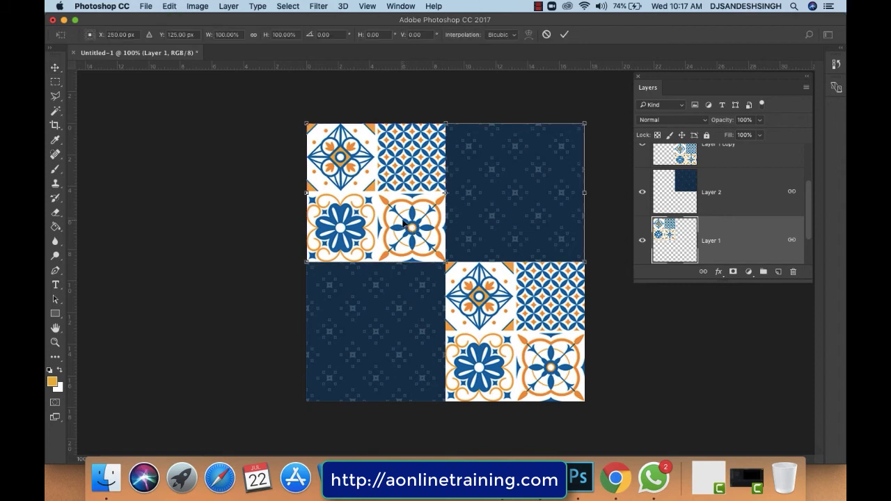
{"action": "key", "text": "Return"}
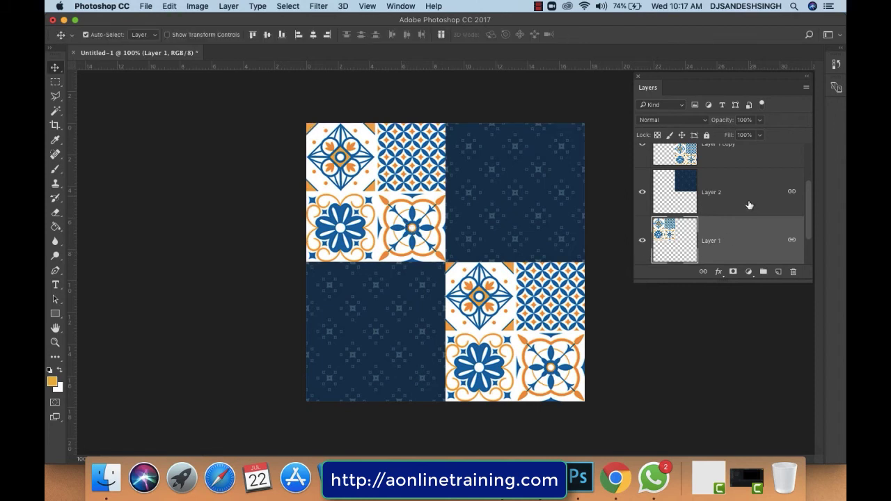
Flip the Layer 1 tile group in the upper-left quarter vertically on its own, unlinked from Layer 2.
{"action": "right_click", "coordinate": [374, 199]}
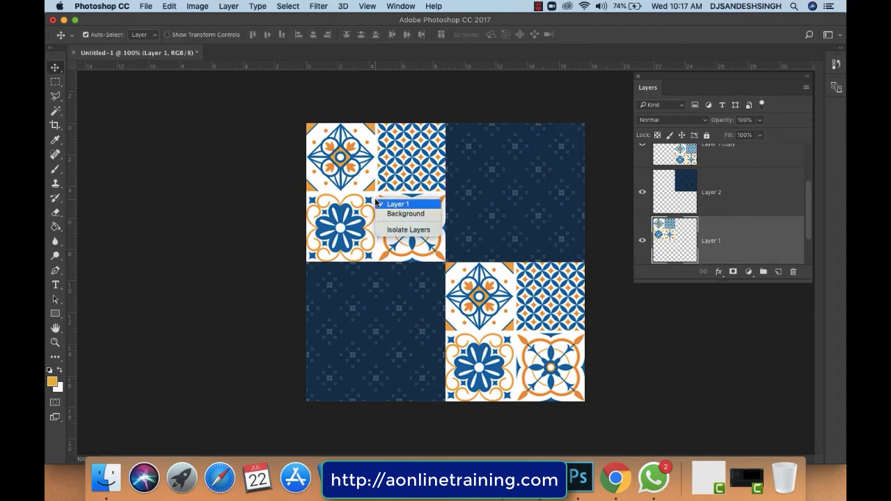
{"action": "left_click", "coordinate": [371, 197]}
{"action": "right_click", "coordinate": [367, 191]}
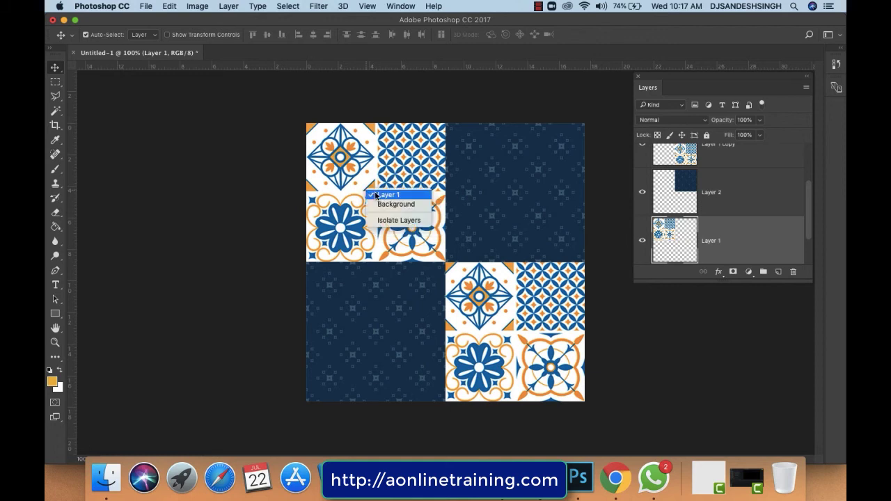
{"action": "left_click", "coordinate": [377, 196]}
{"action": "key", "text": "super+t"}
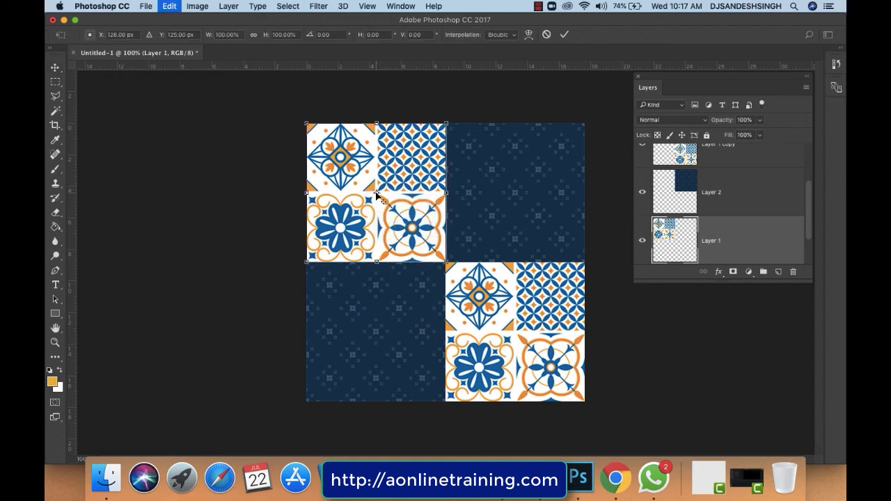
{"action": "right_click", "coordinate": [377, 198]}
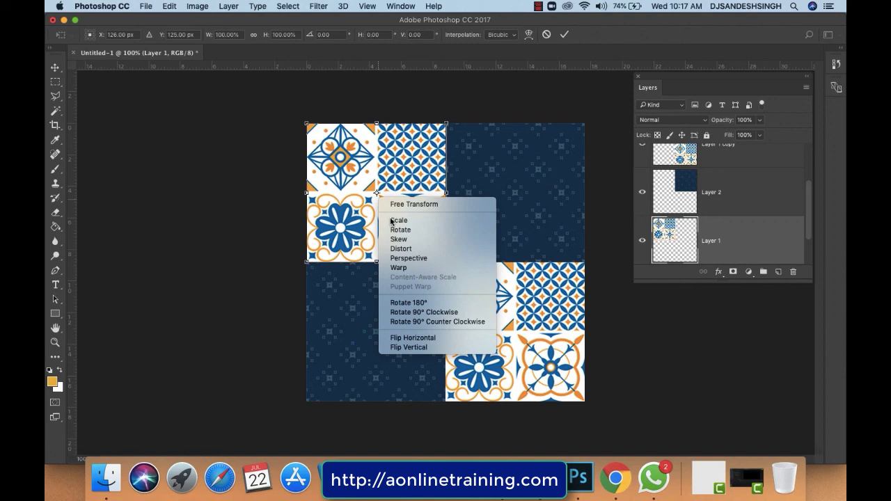
{"action": "left_click", "coordinate": [437, 347]}
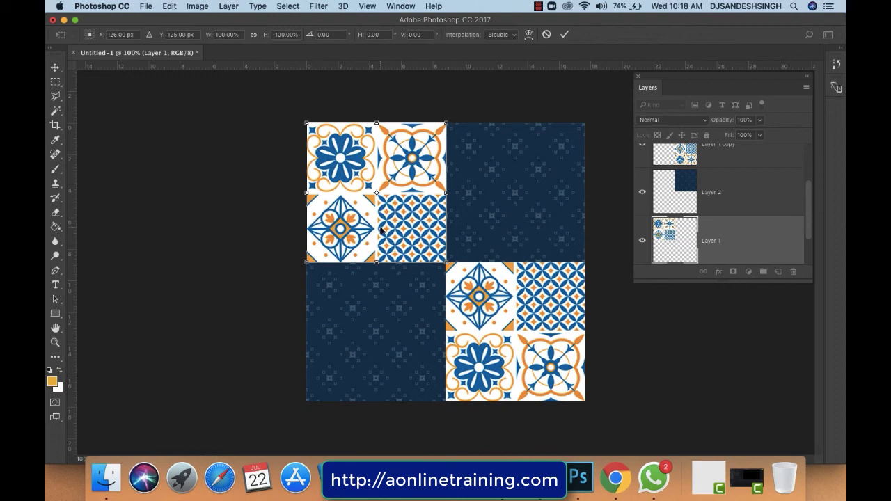
Flip the Layer 1 tile group in the upper-left quarter horizontally and define the finished checkerboard as a pattern.
{"action": "right_click", "coordinate": [380, 228]}
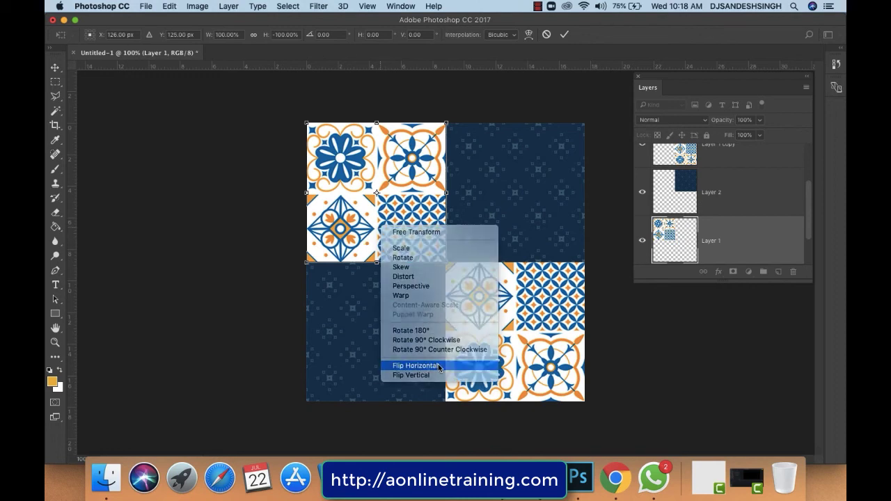
{"action": "left_click", "coordinate": [439, 367]}
{"action": "key", "text": "Return"}
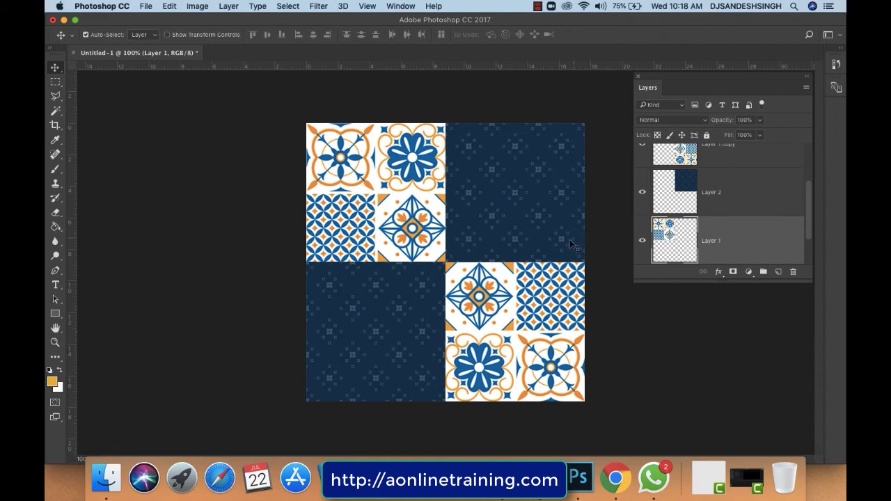
{"action": "left_click", "coordinate": [165, 9]}
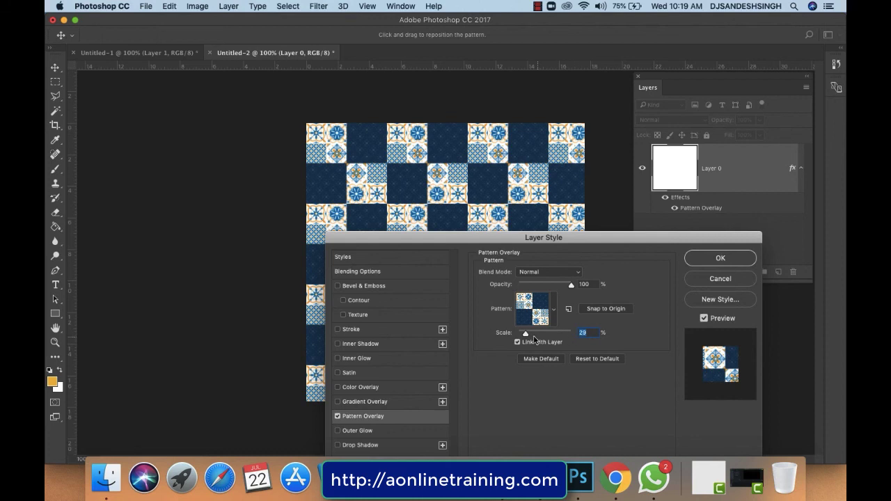
Enlarge the Pattern Overlay scale until five squares span the canvas, and try to stretch Layer 0 slightly past its right edge.
{"action": "left_click_drag", "start_coordinate": [526, 335], "coordinate": [529, 337]}
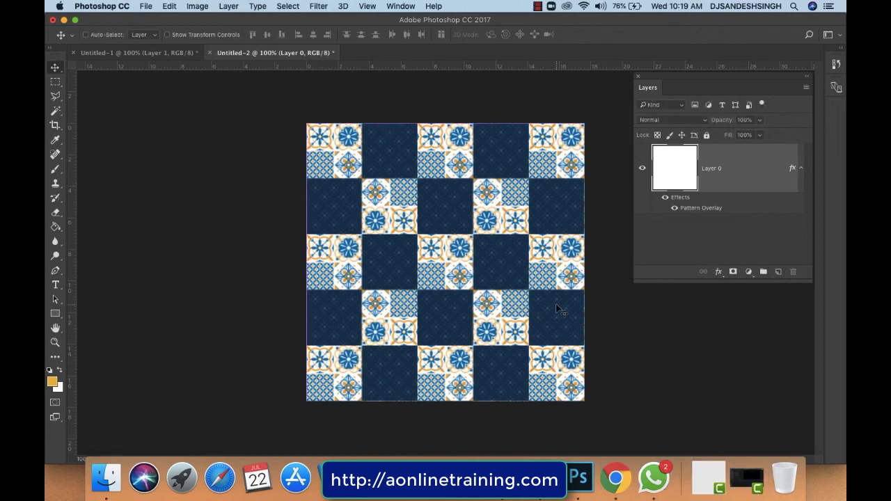
{"action": "key", "text": "super+t"}
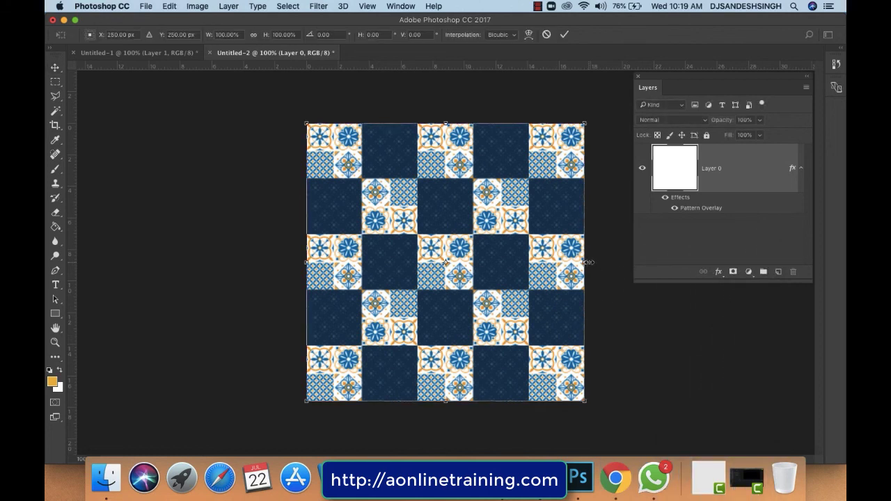
{"action": "left_click_drag", "start_coordinate": [588, 262], "coordinate": [591, 266]}
{"action": "key", "text": "Return"}
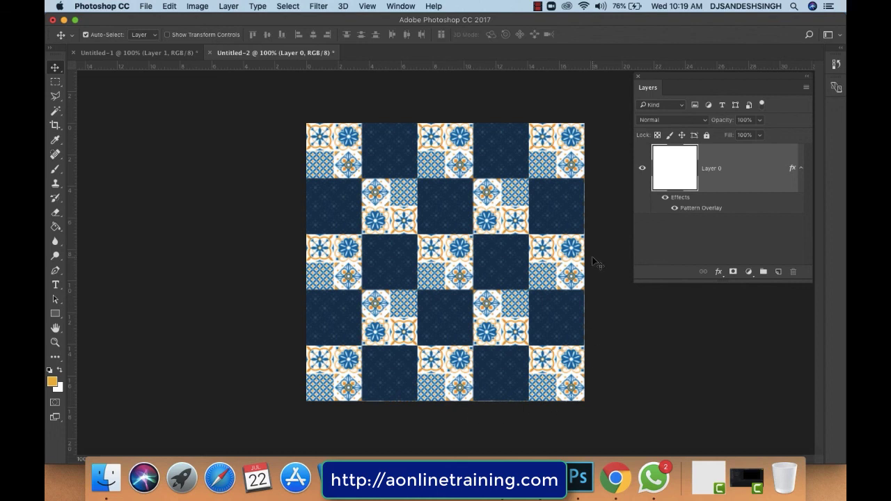
Examine the right edge of the checkerboard at 300% zoom with the Crop tool active.
{"action": "left_click", "coordinate": [55, 125]}
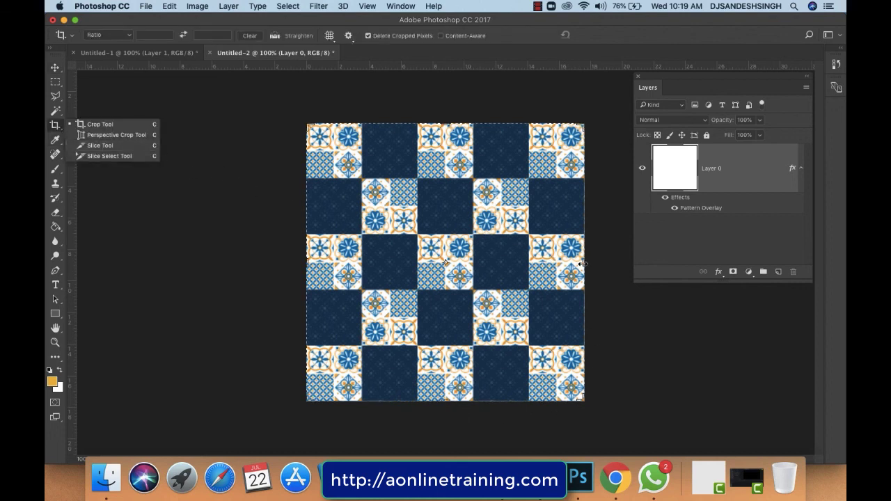
{"action": "key", "text": "super+plus"}
{"action": "key", "text": "super+plus"}
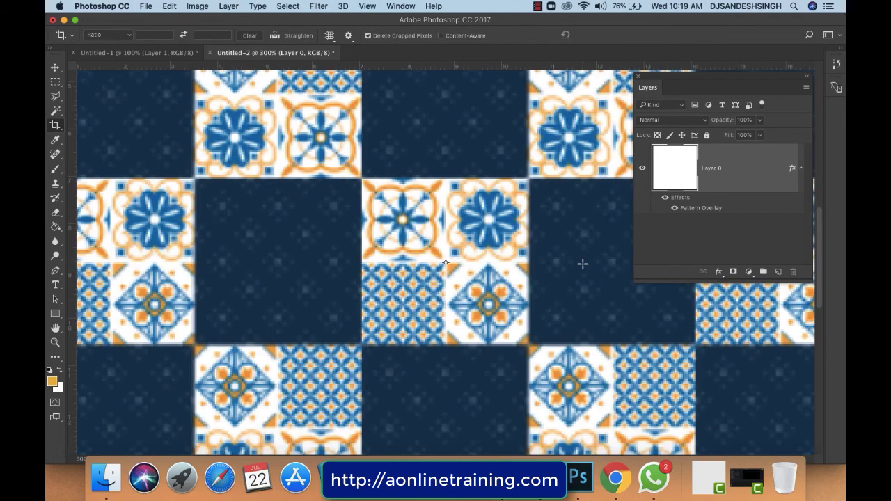
{"action": "left_click_drag", "start_coordinate": [605, 311], "coordinate": [430, 283]}
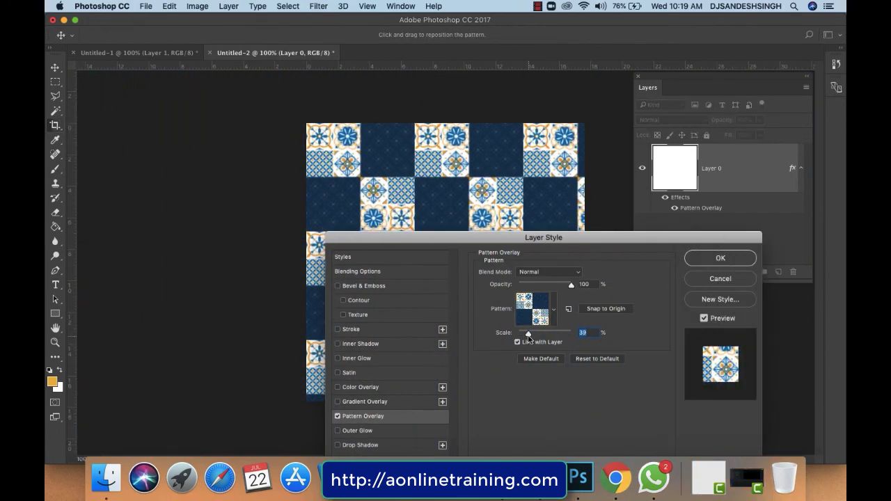
Set the checkerboard Pattern Overlay scale to about 40% and nudge the right side of Layer 0 outward with Free Transform.
{"action": "left_click_drag", "start_coordinate": [523, 337], "coordinate": [529, 337]}
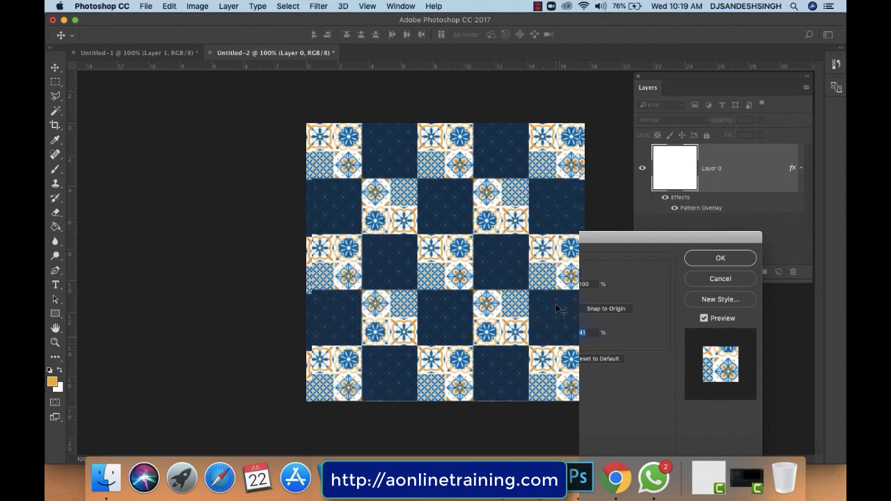
{"action": "key", "text": "super+t"}
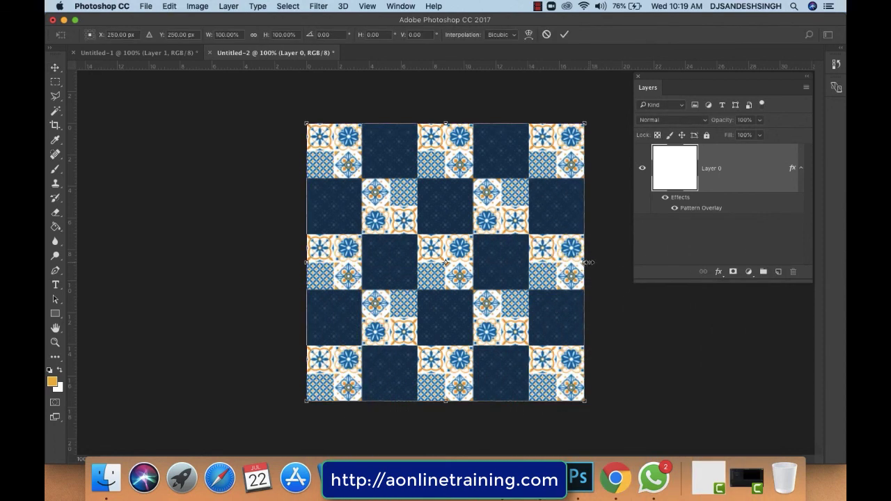
{"action": "left_click_drag", "start_coordinate": [587, 262], "coordinate": [590, 265]}
{"action": "key", "text": "Return"}
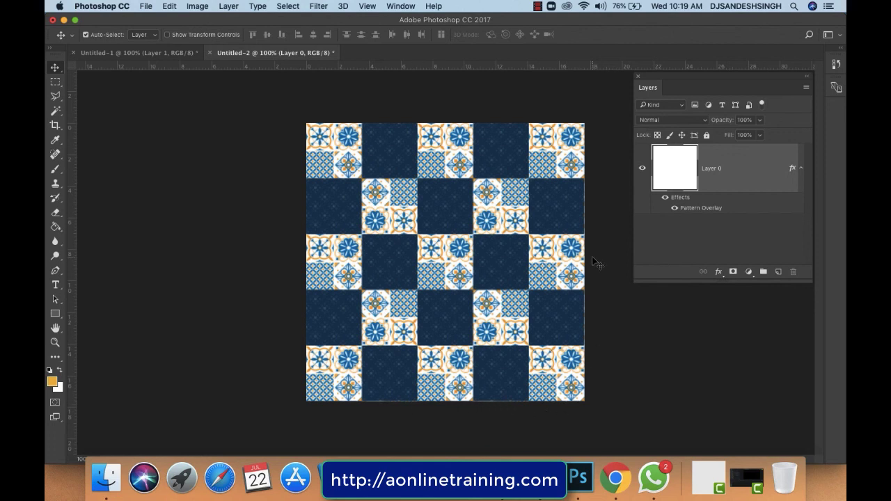
Start the Crop tool to adjust the right edge of the checkerboard canvas.
{"action": "left_click", "coordinate": [55, 126]}
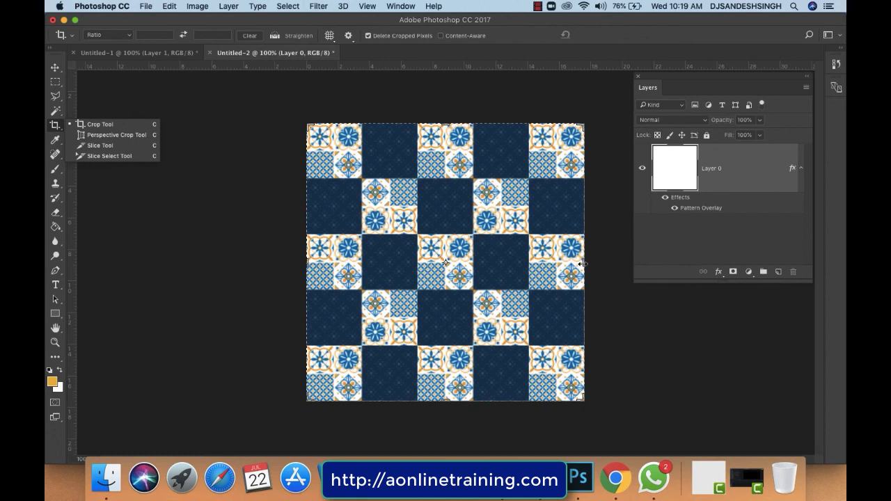